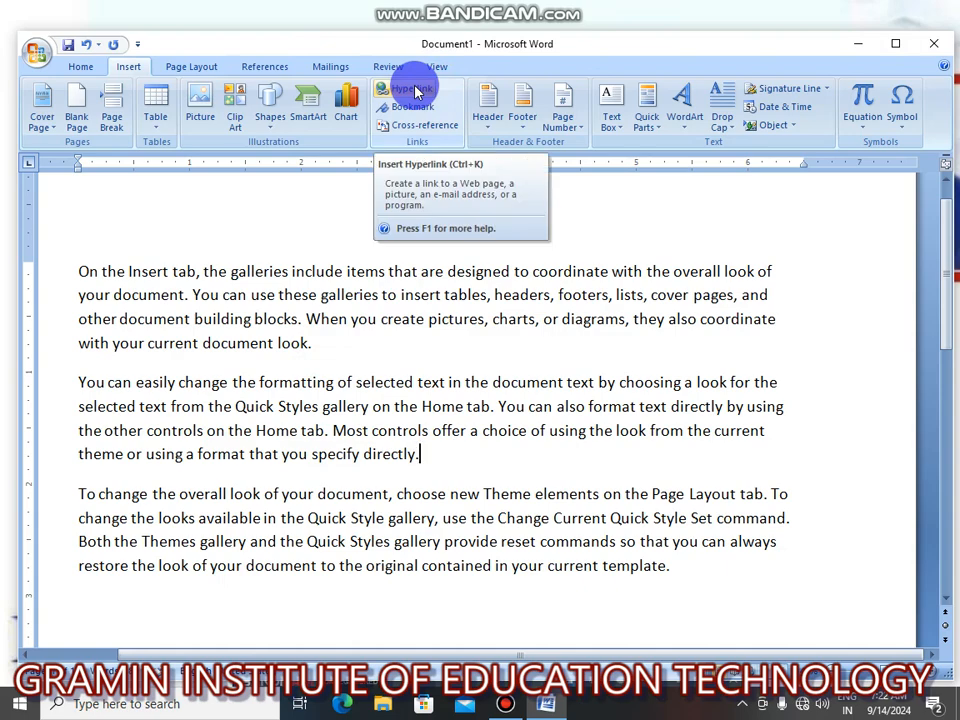
Insert a hyperlink to the existing file paras.docx at the end of the second paragraph
click(413, 89)
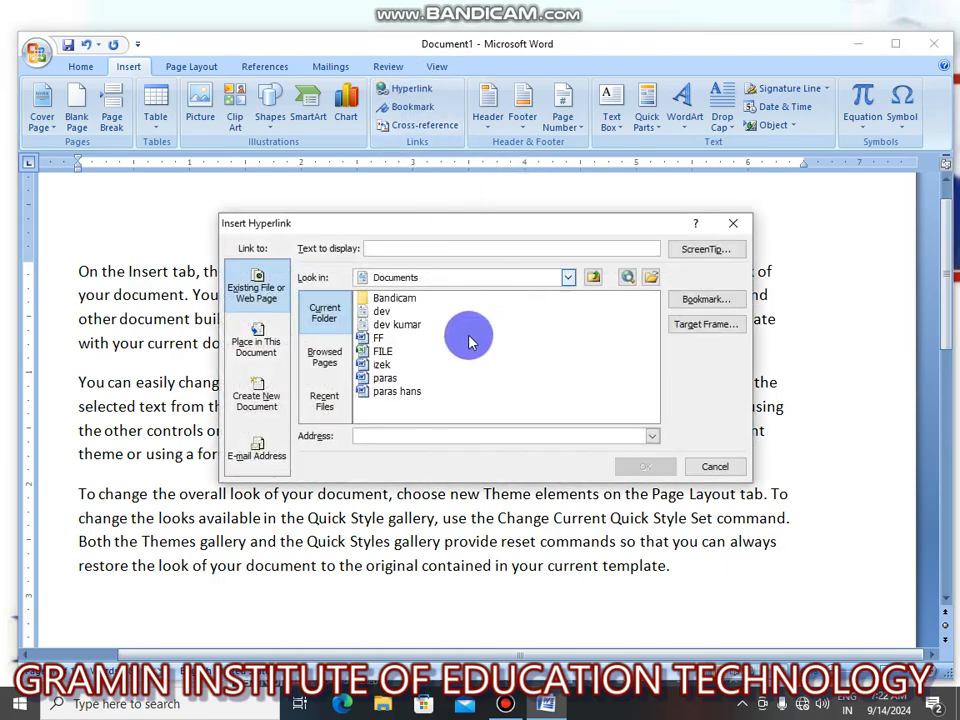
click(396, 380)
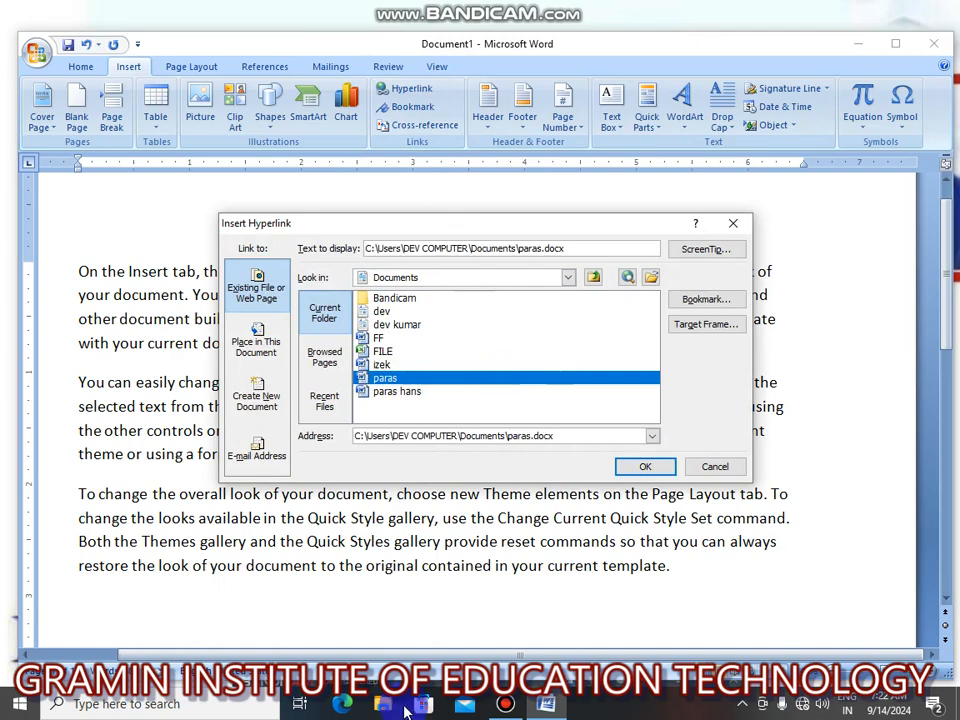
click(648, 468)
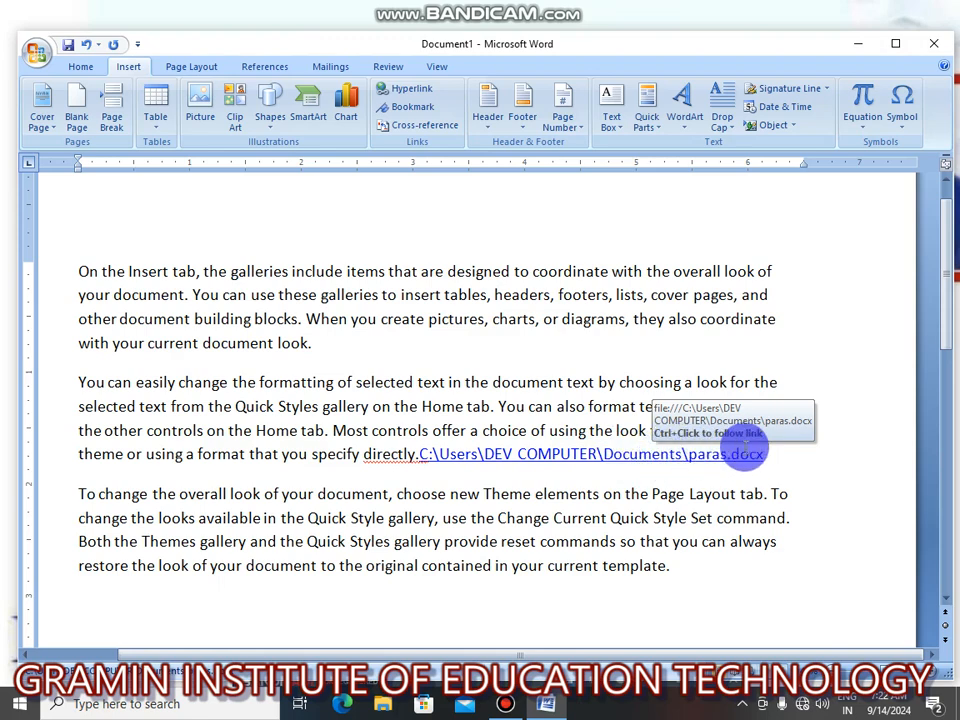
Test the inserted file hyperlink by opening and closing its target document, and undo the hyperlink insertion
ctrl+click(586, 458)
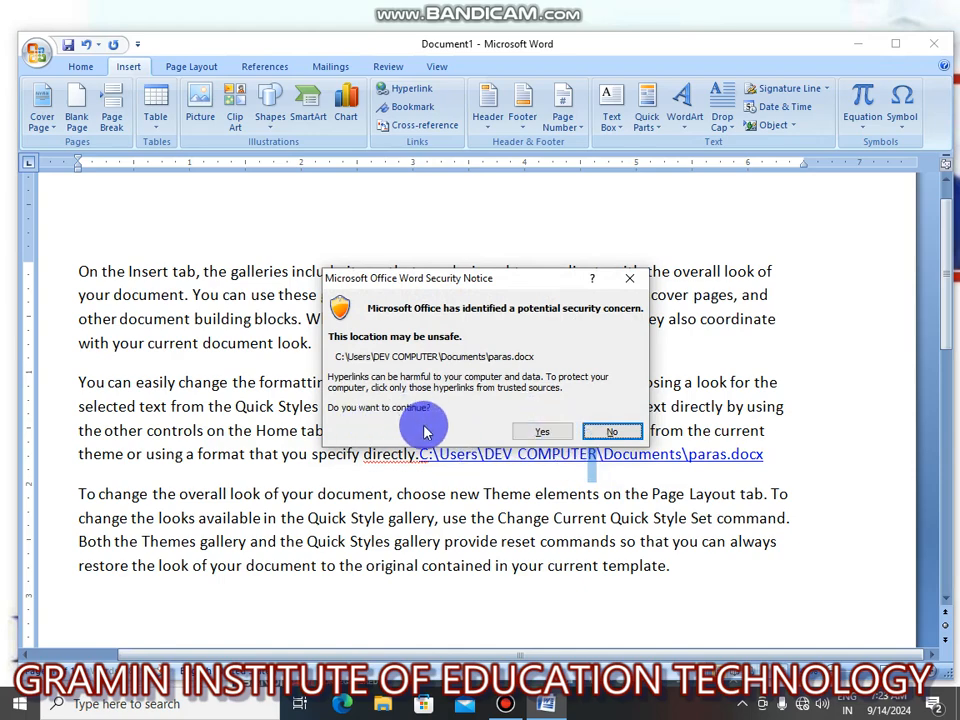
click(538, 431)
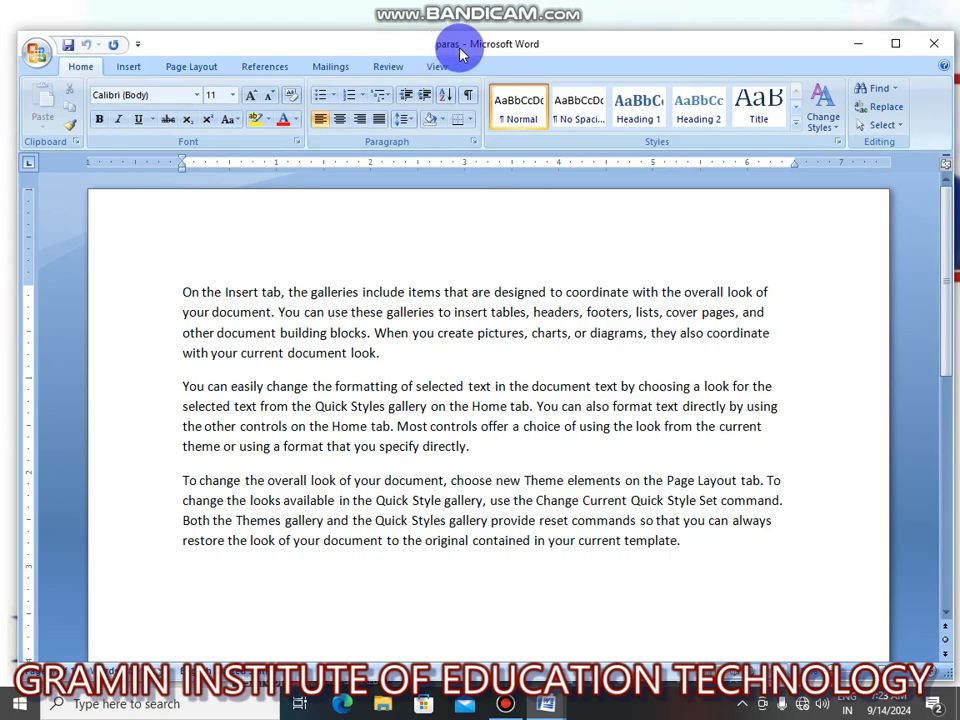
click(929, 45)
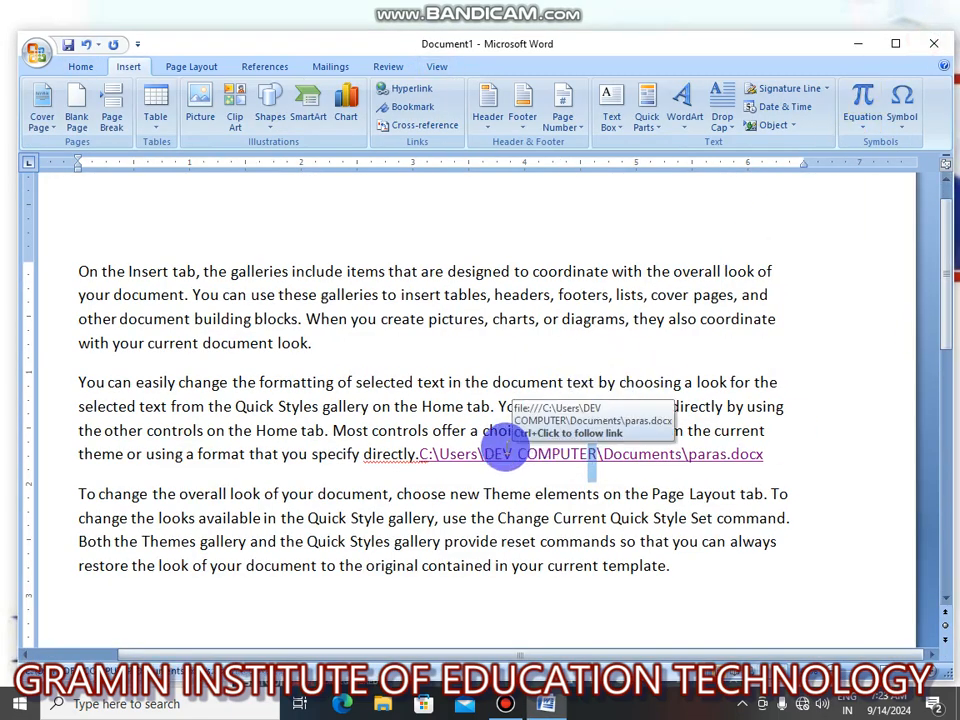
key(ctrl+z)
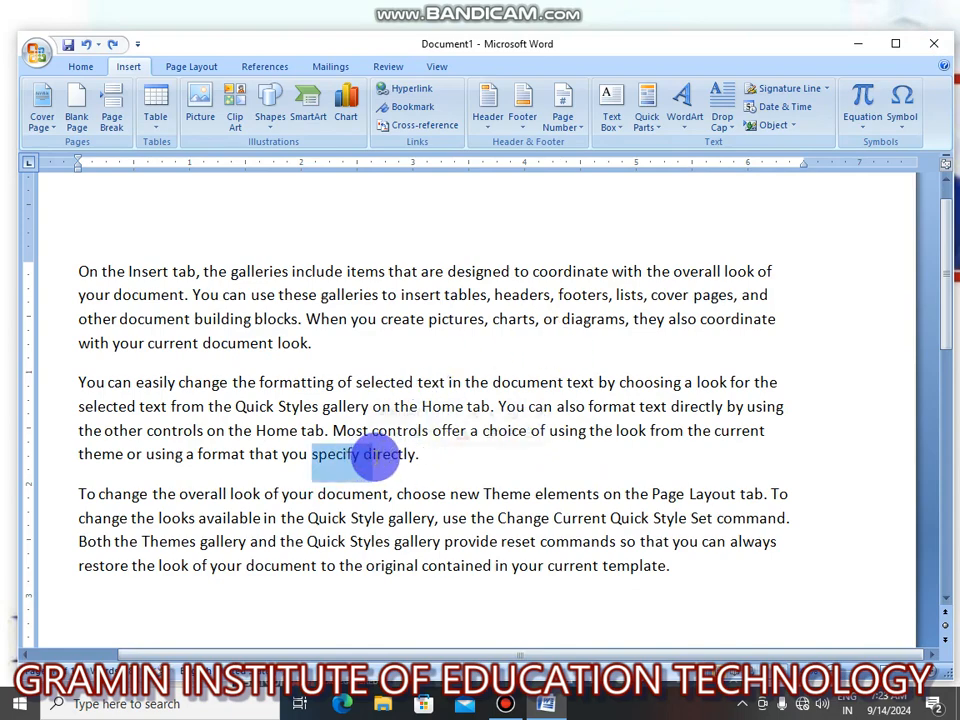
Link the word "directly" at the end of the second paragraph to the existing file paras.docx
drag(362, 454, 416, 456)
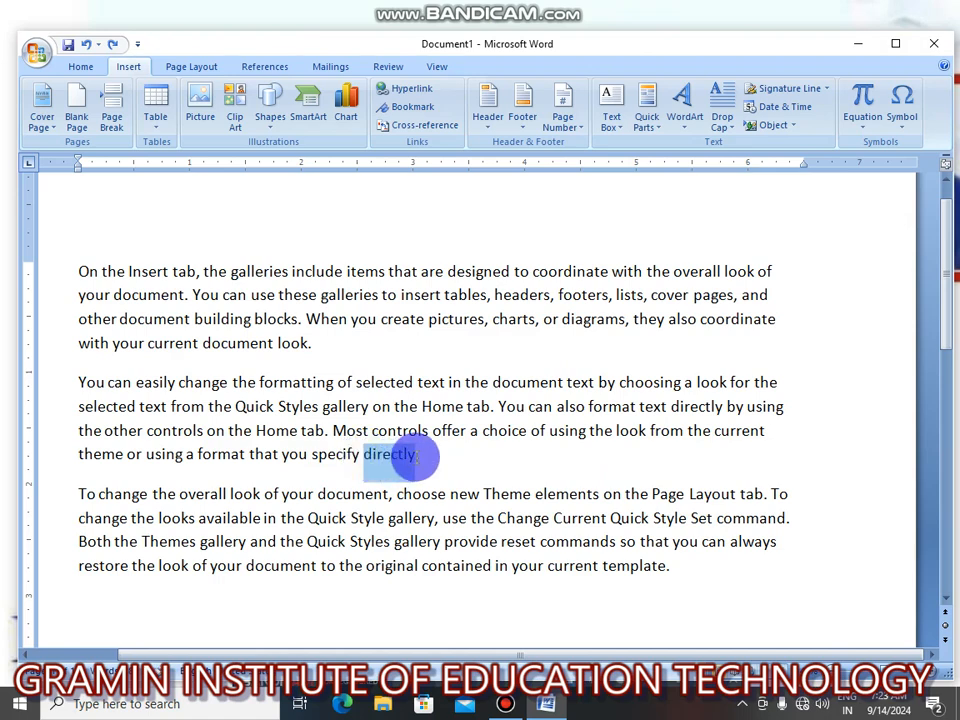
click(408, 90)
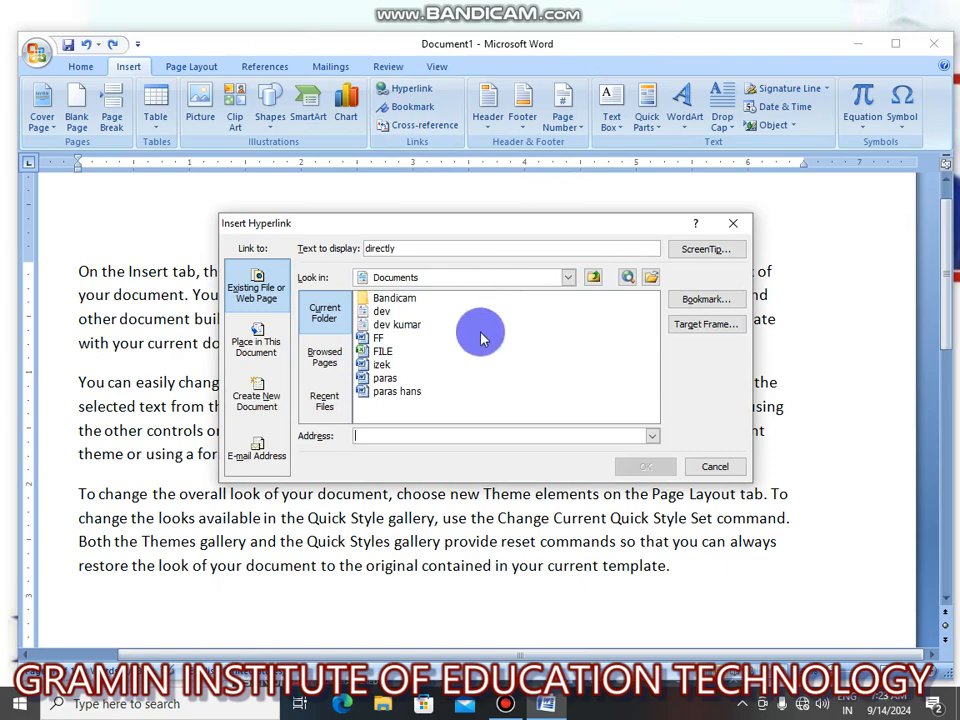
click(386, 378)
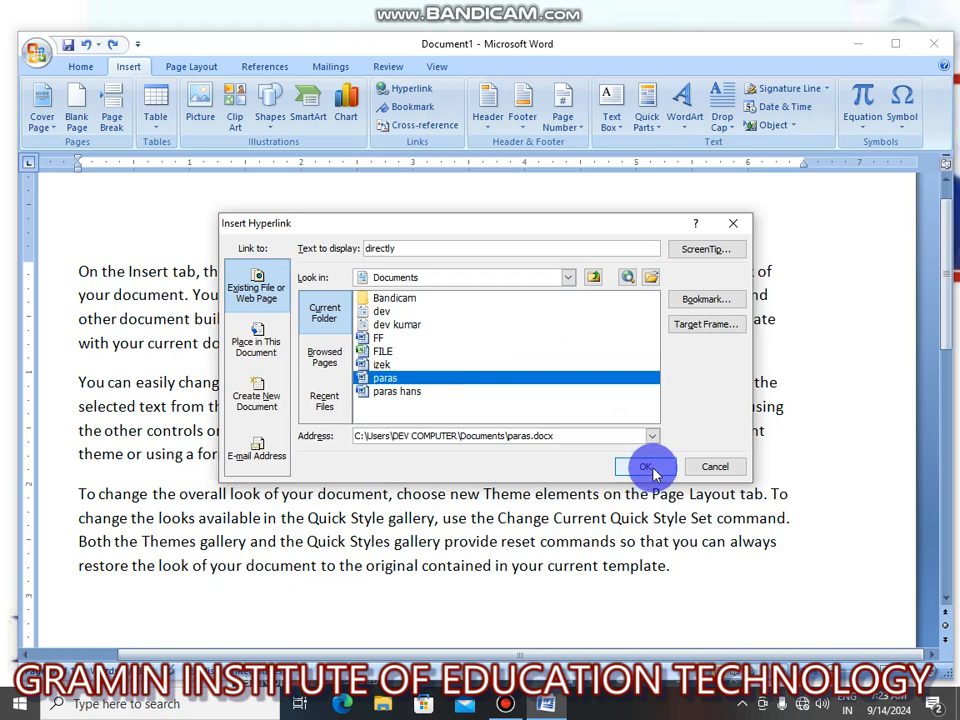
click(650, 468)
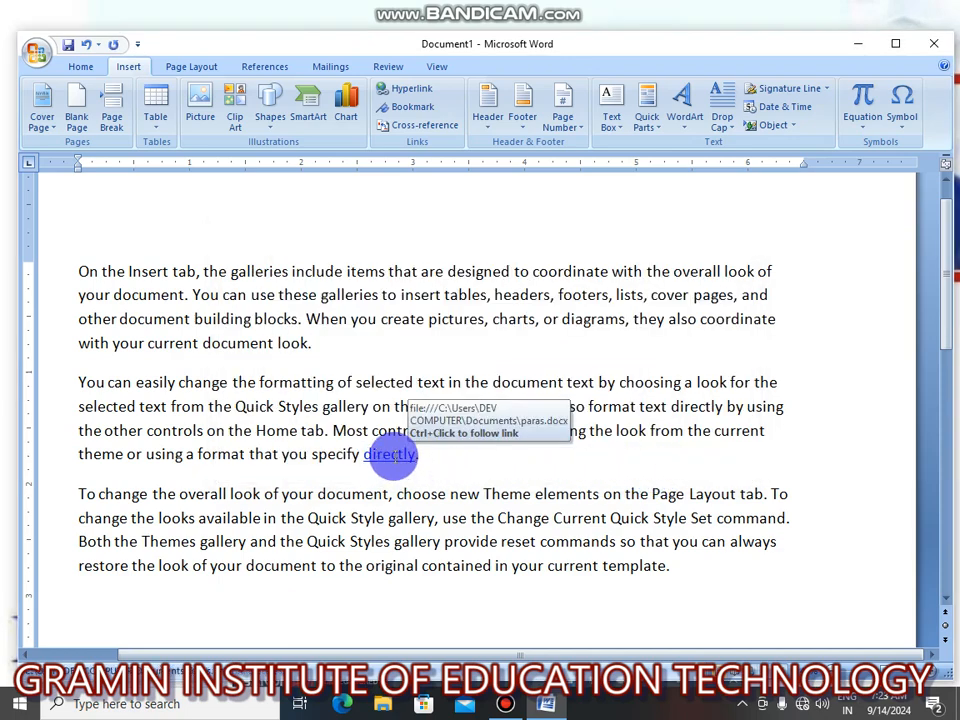
Follow the hyperlink on the word "directly", close the opened document, and undo the link on that word
right_click(385, 455)
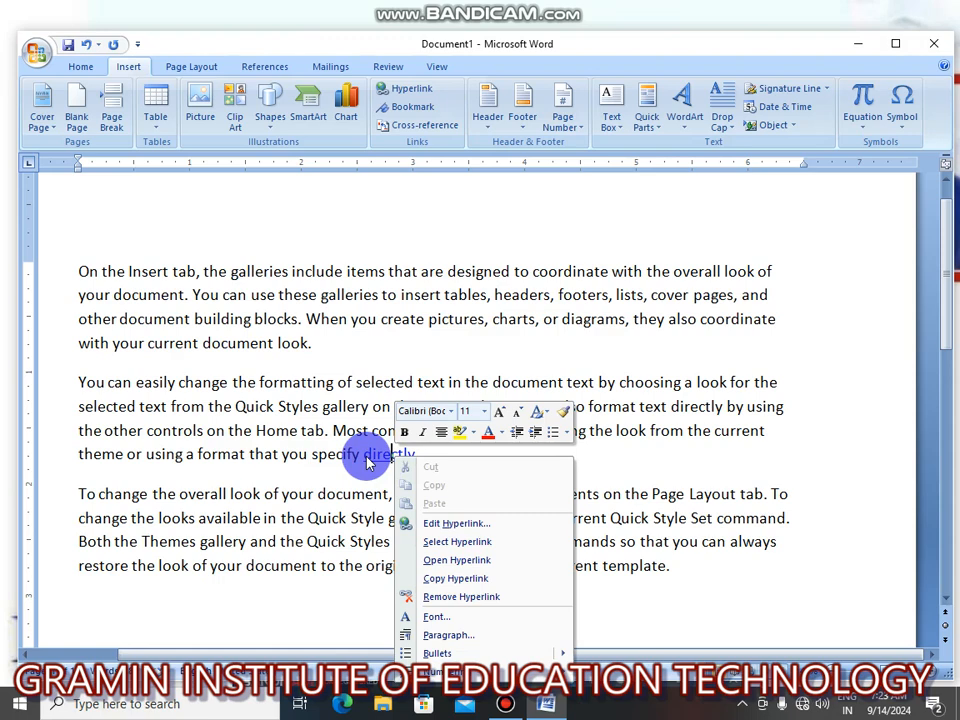
click(598, 454)
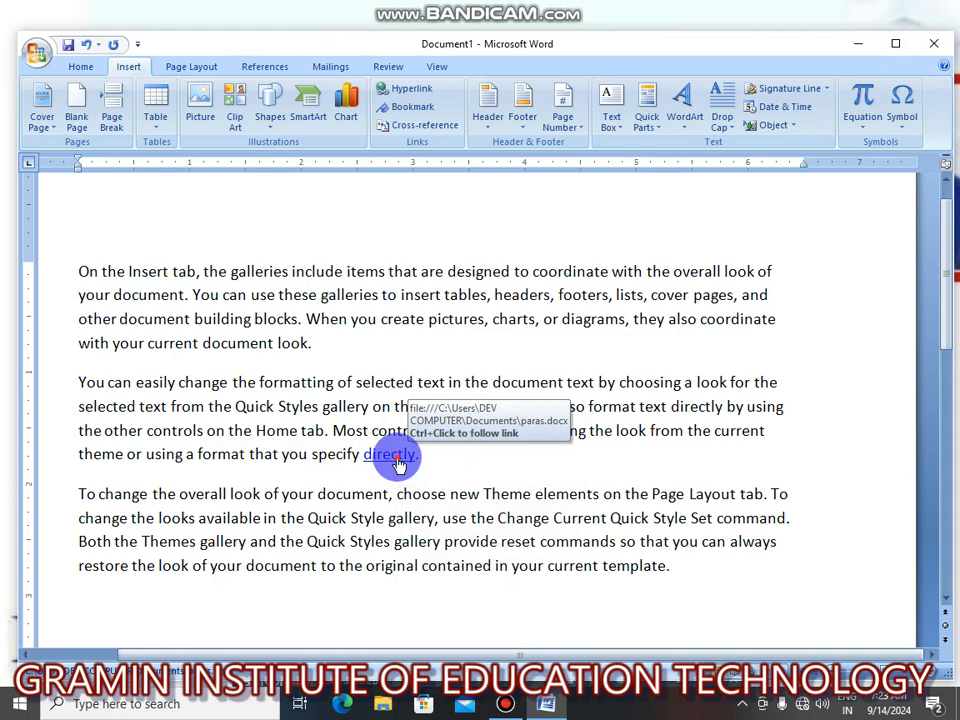
ctrl+click(399, 463)
click(536, 432)
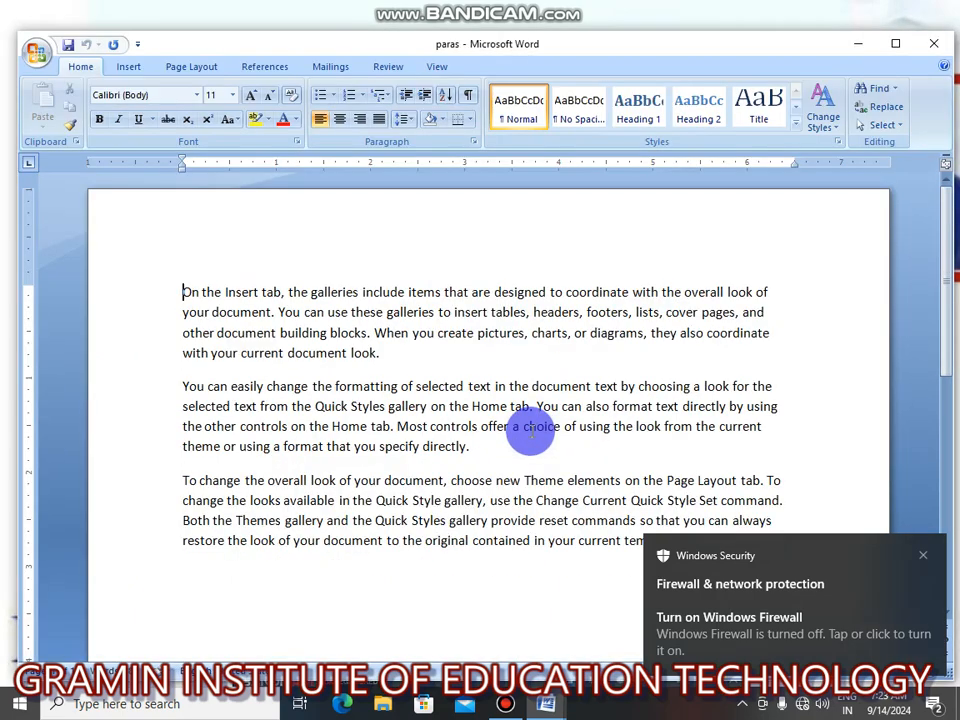
click(933, 43)
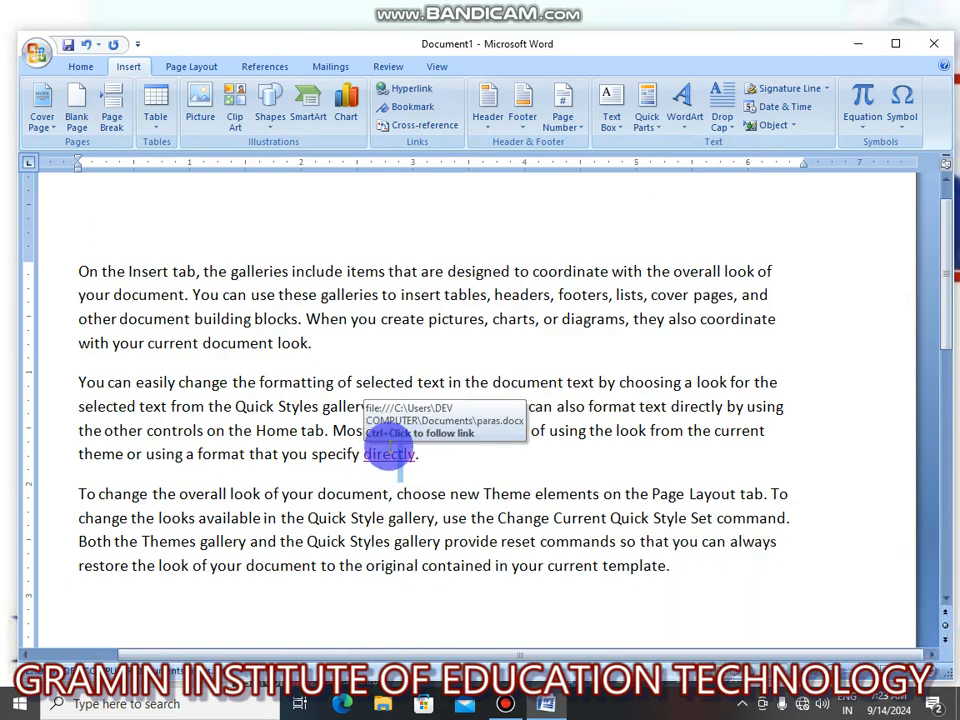
double_click(389, 453)
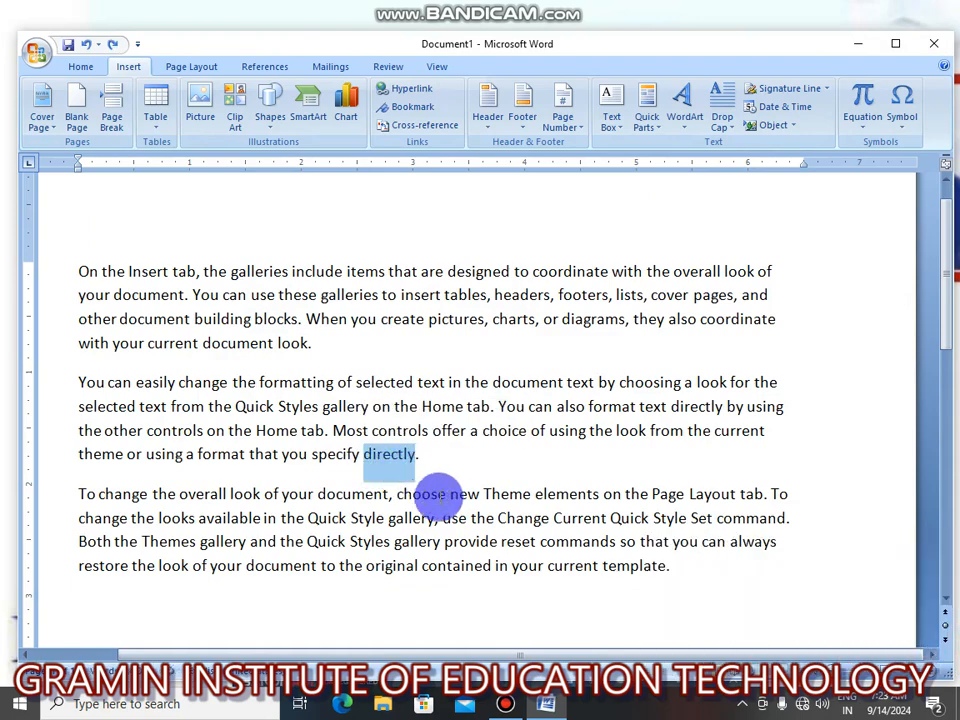
Generate sample text on a new line below the last paragraph with =rand(9,9)
click(465, 463)
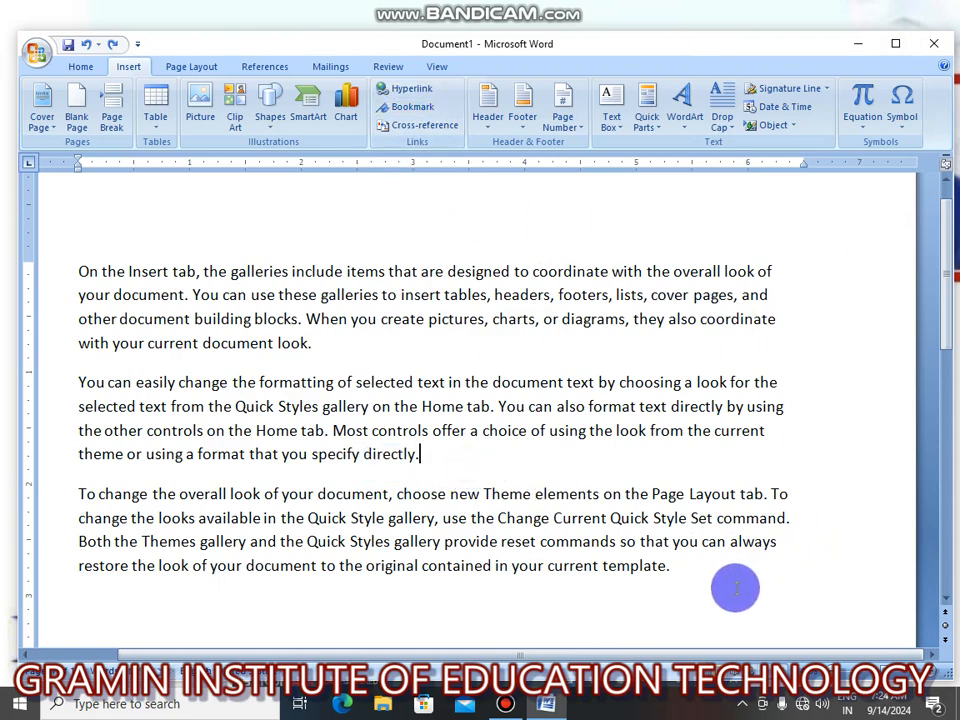
key(Return)
text(=)
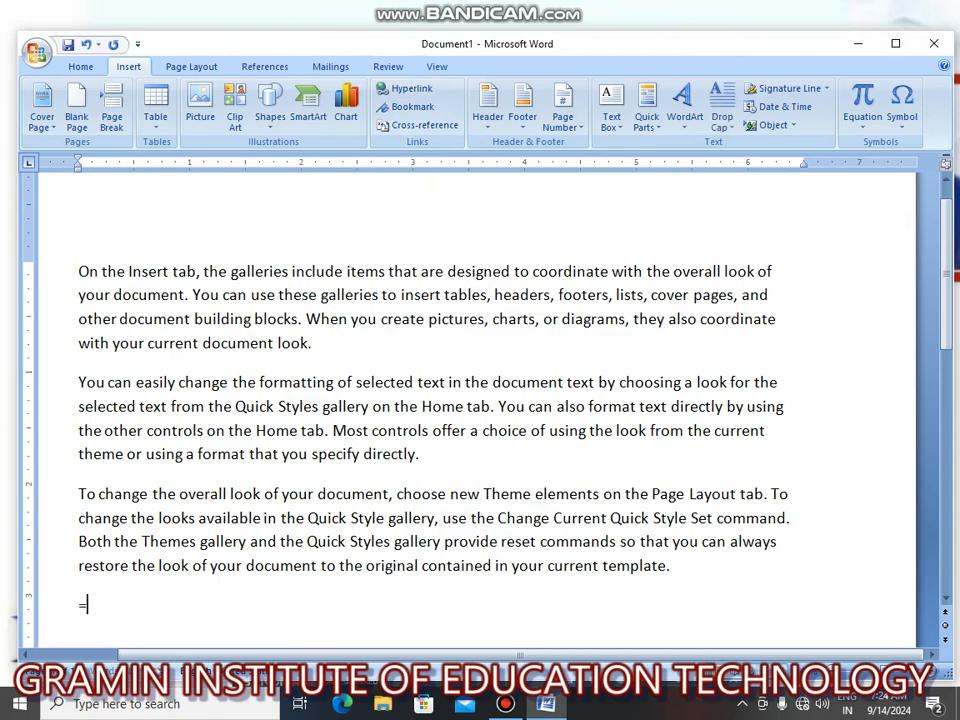
text(rand()
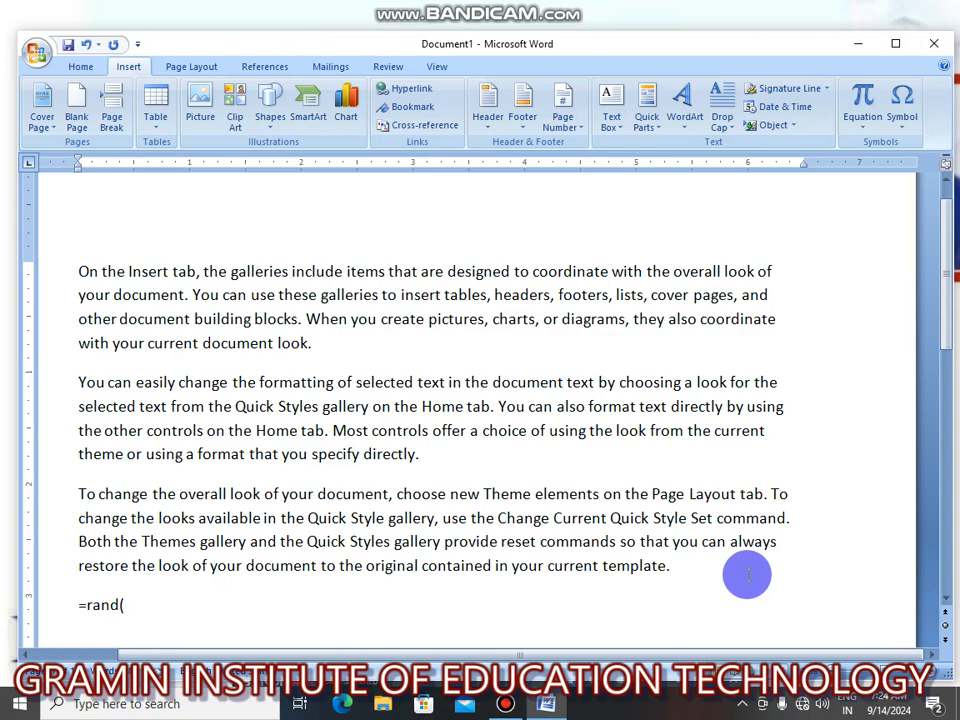
text(9,9)
key(Return)
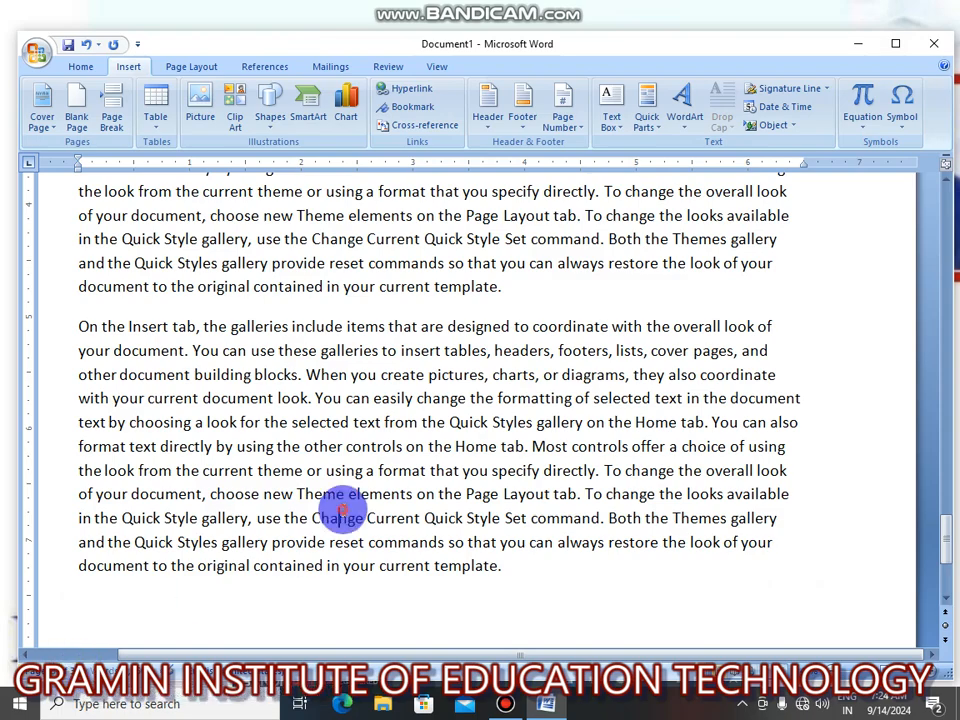
Add a bookmark named d1 after "Quick Styles gallery" in one of the generated paragraphs
scroll(438, 466, up, 3)
scroll(438, 466, up, 10)
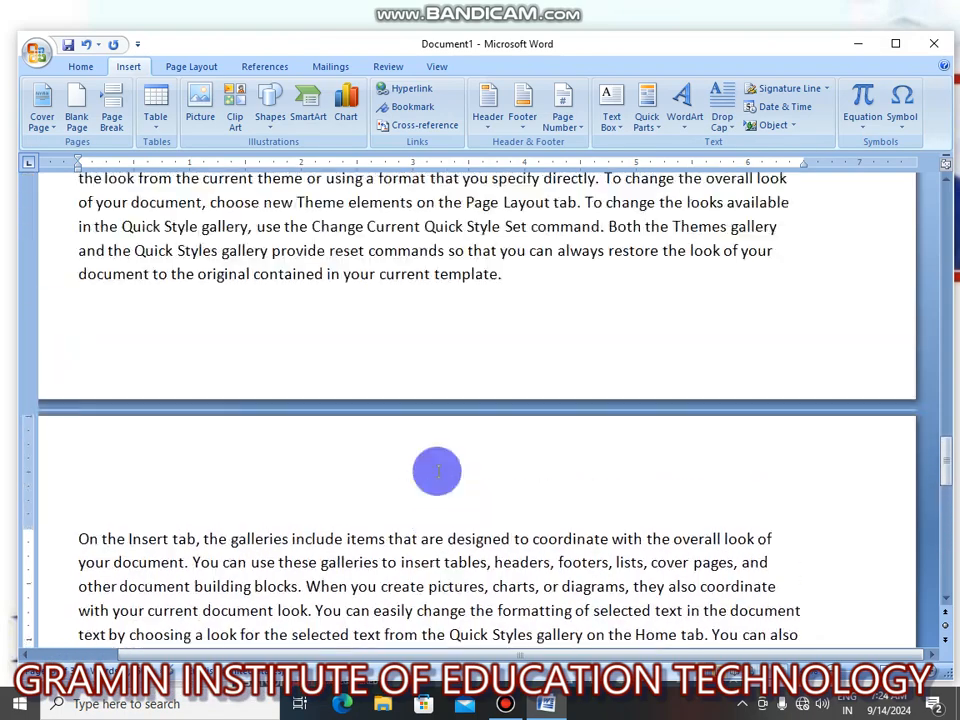
click(388, 408)
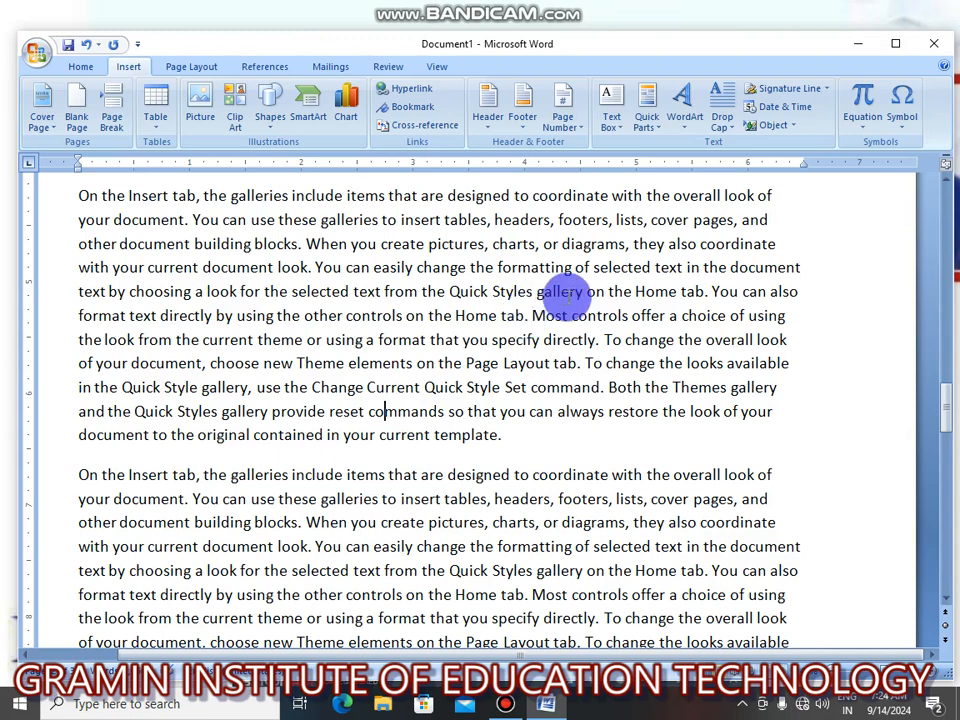
click(583, 293)
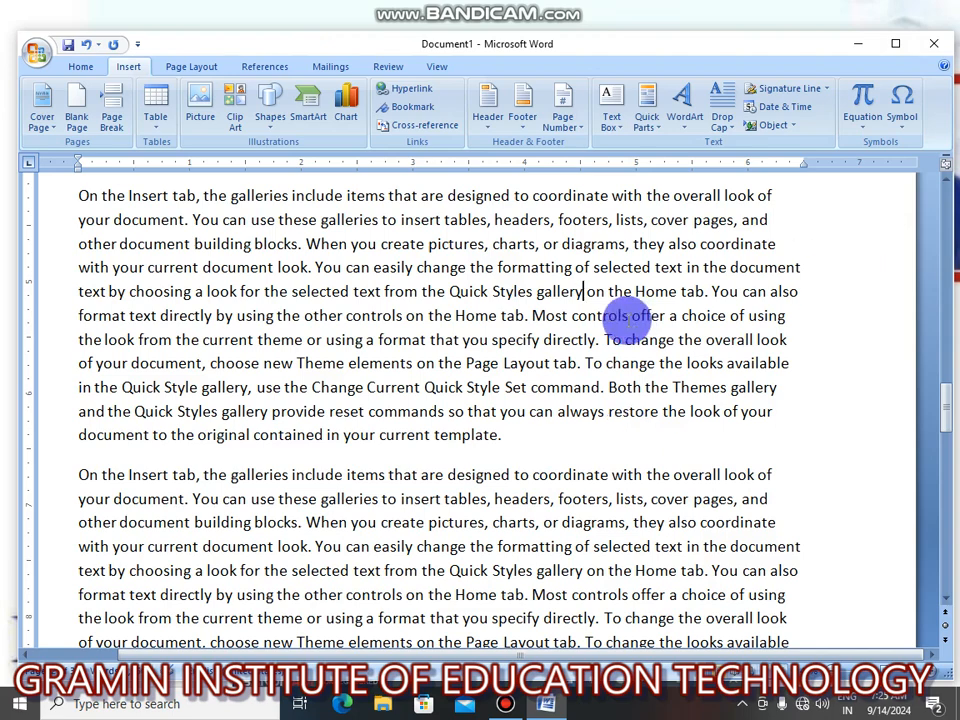
scroll(485, 352, down, 3)
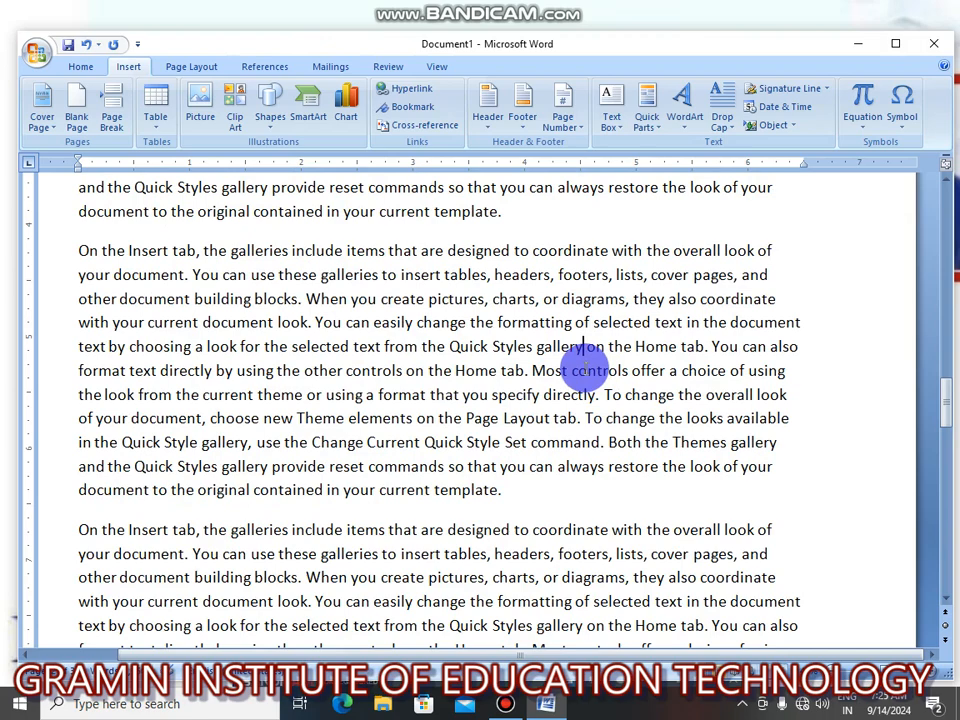
click(433, 116)
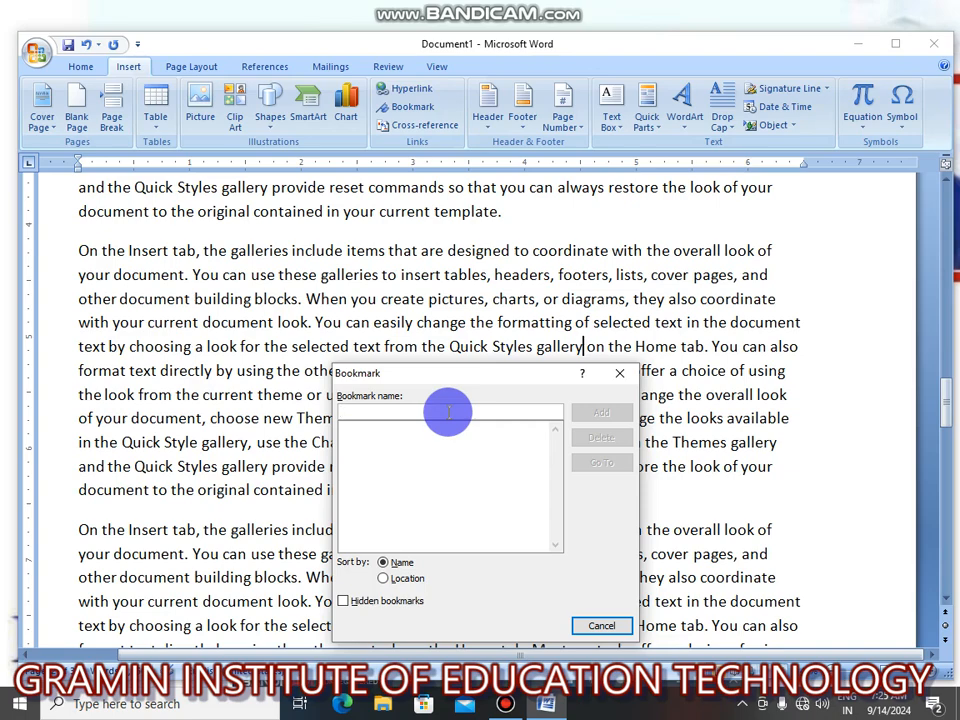
text(ds)
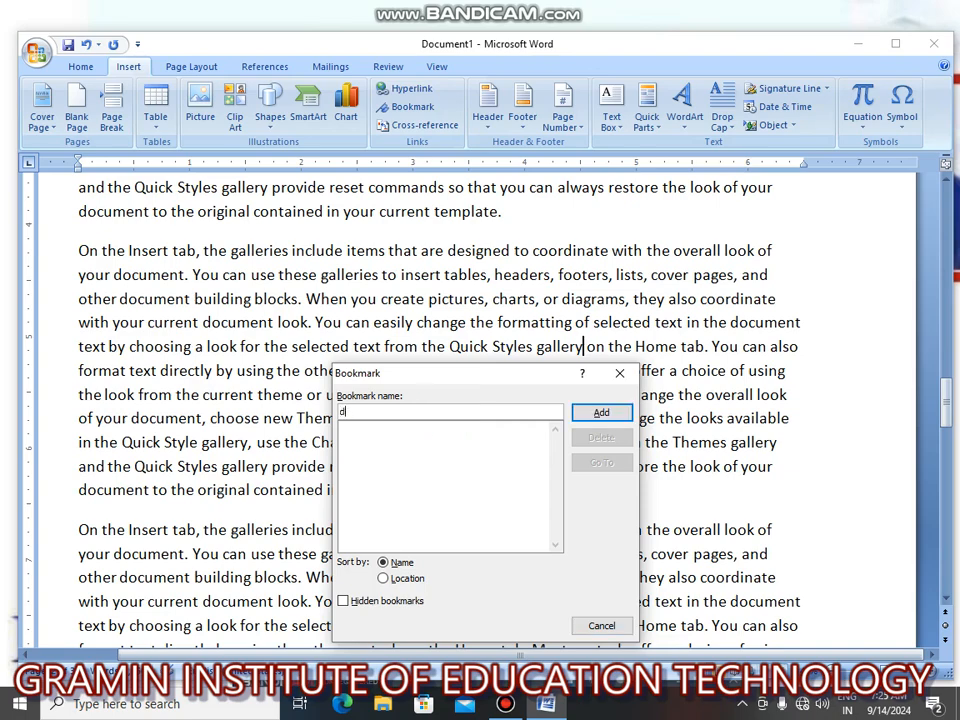
click(605, 412)
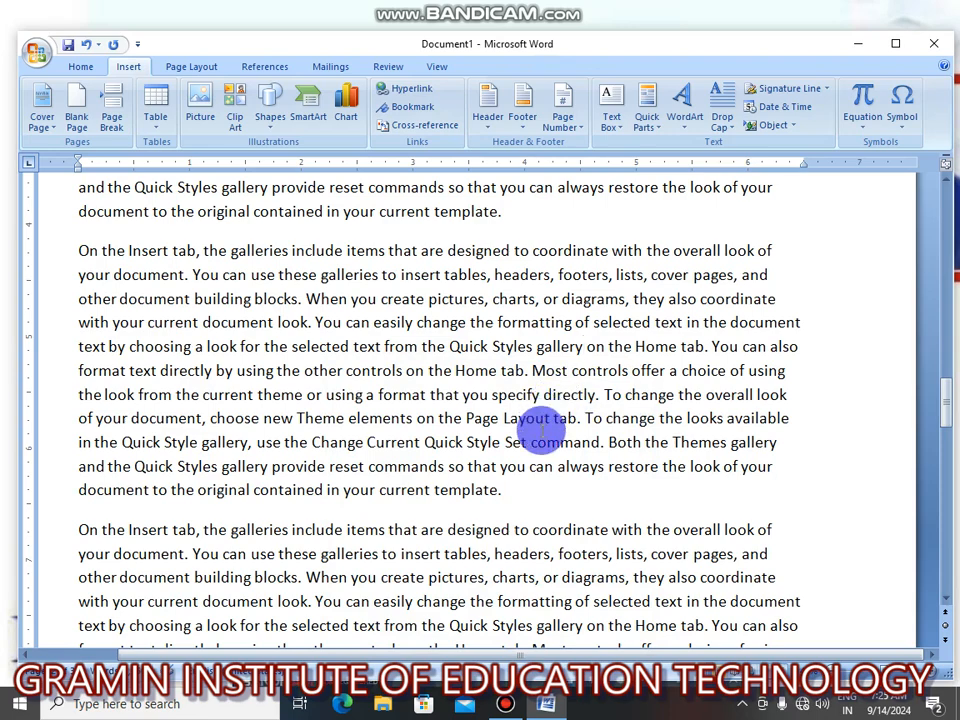
Move the cursor to the following paragraph and jump back to bookmark d1 to test it
scroll(561, 433, down, 2)
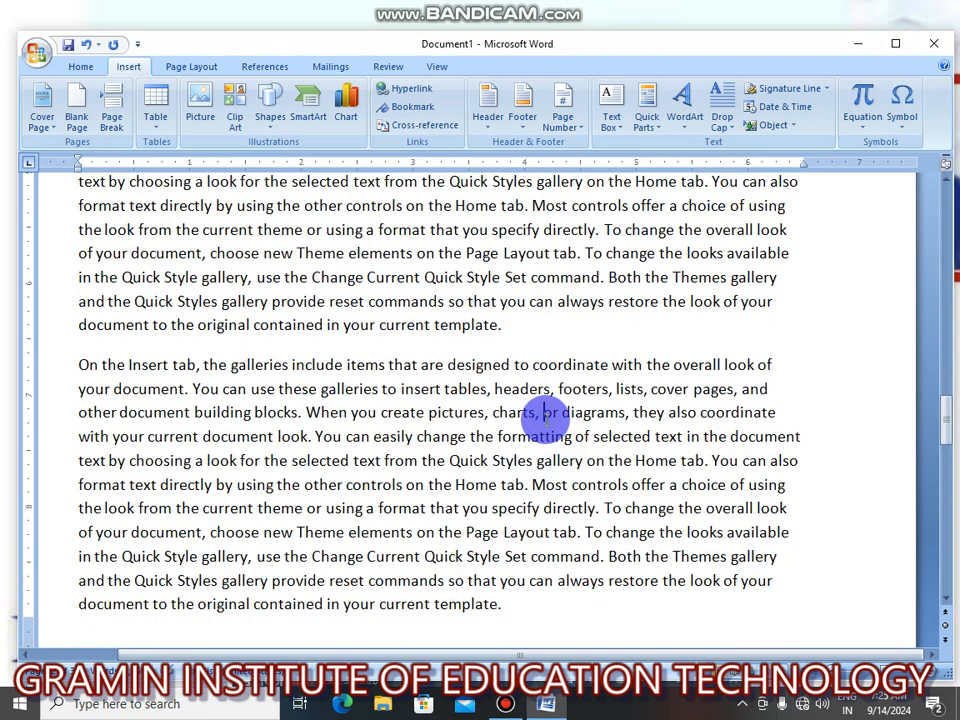
click(541, 416)
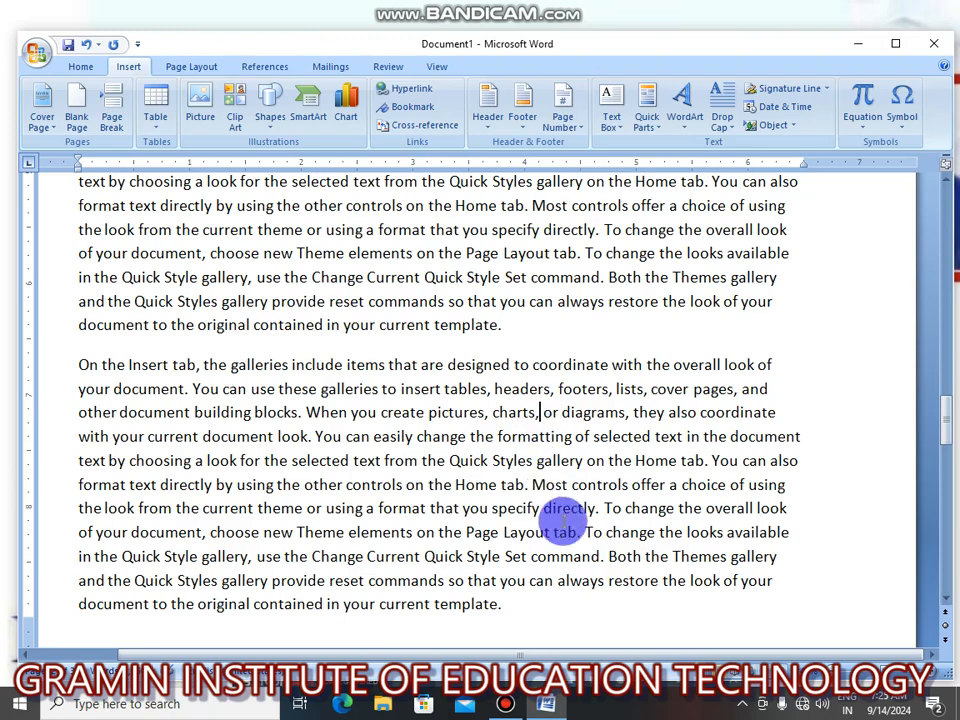
click(414, 108)
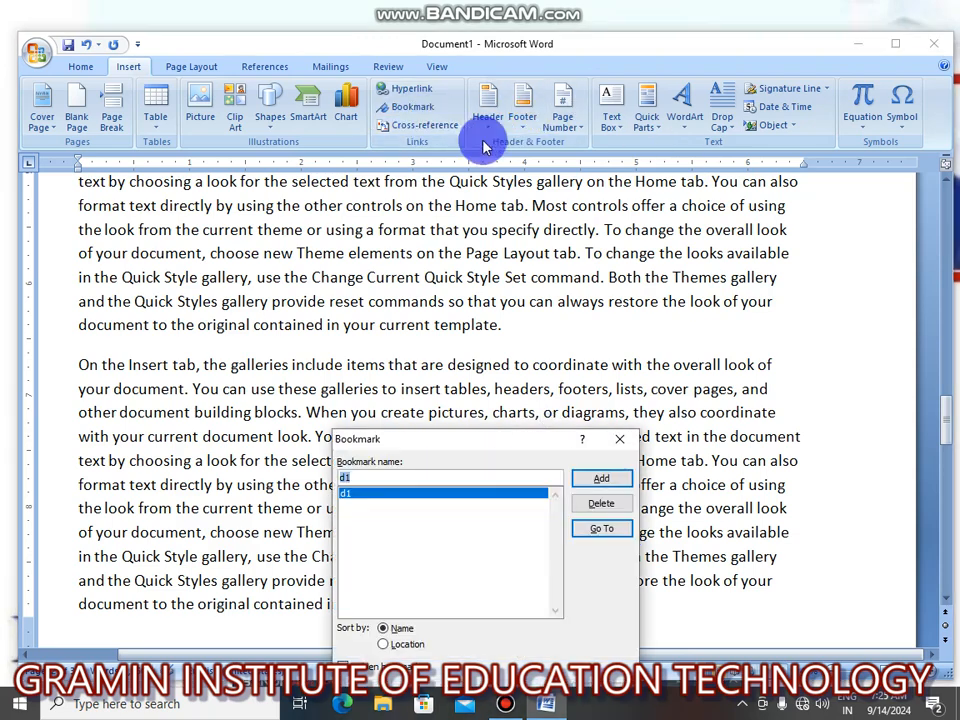
click(356, 494)
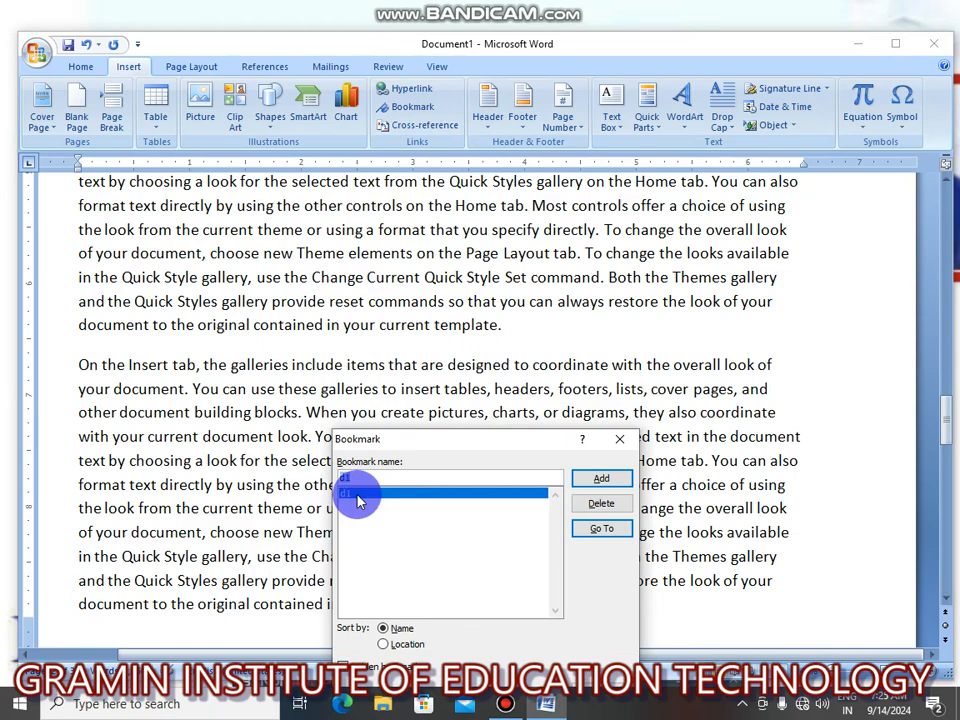
click(600, 528)
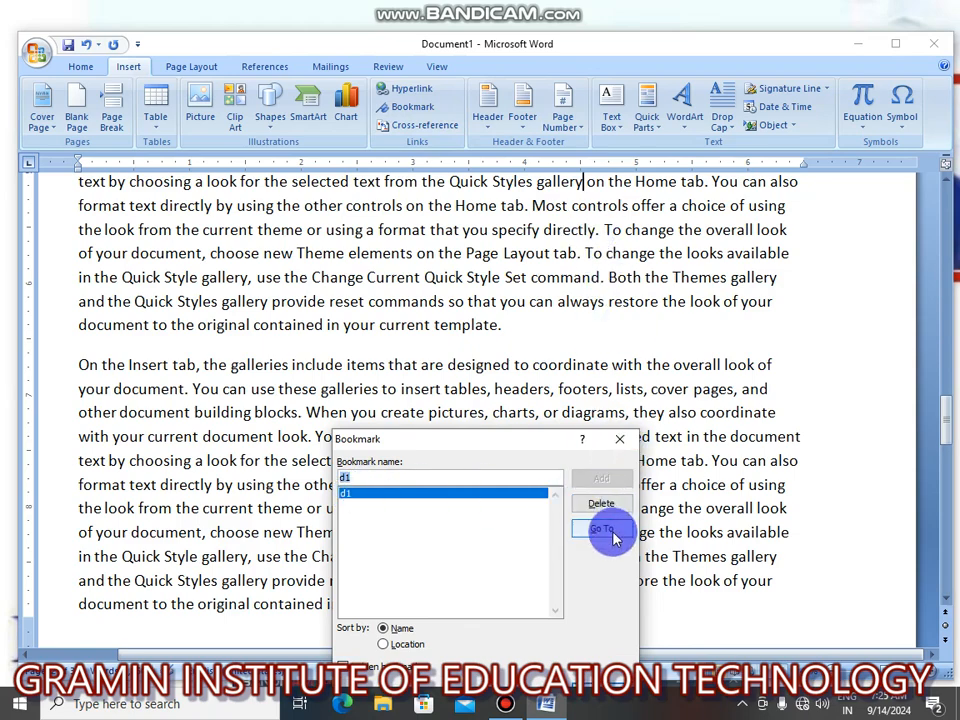
click(621, 439)
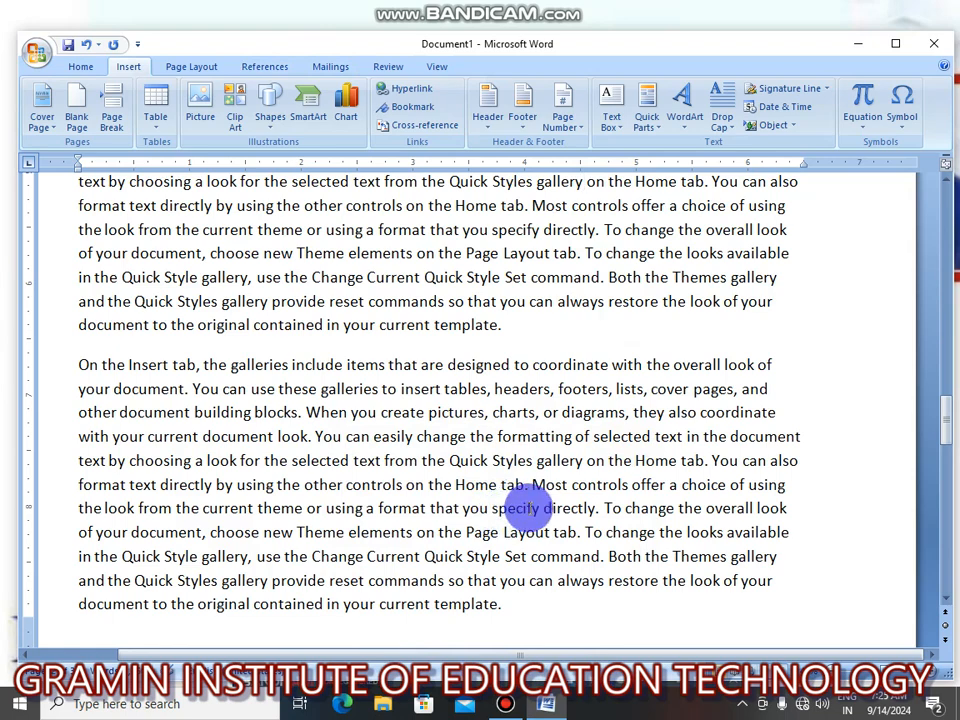
Add a bookmark named d2 after "Page" in "Page Layout tab" in the paragraph beginning "On the Insert tab"
click(541, 508)
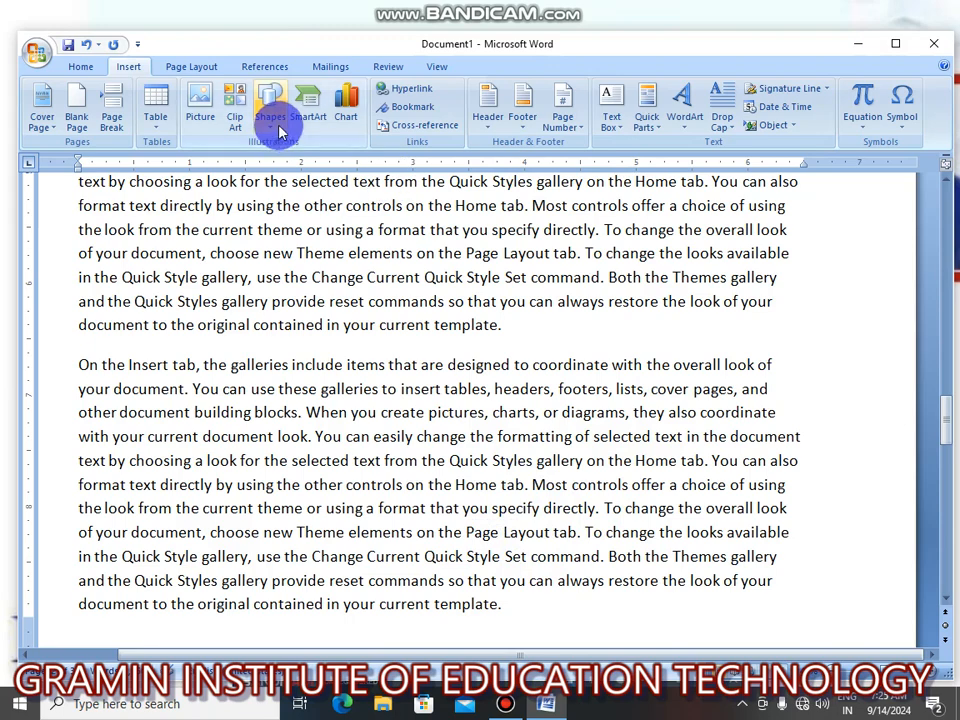
click(400, 106)
text(d2)
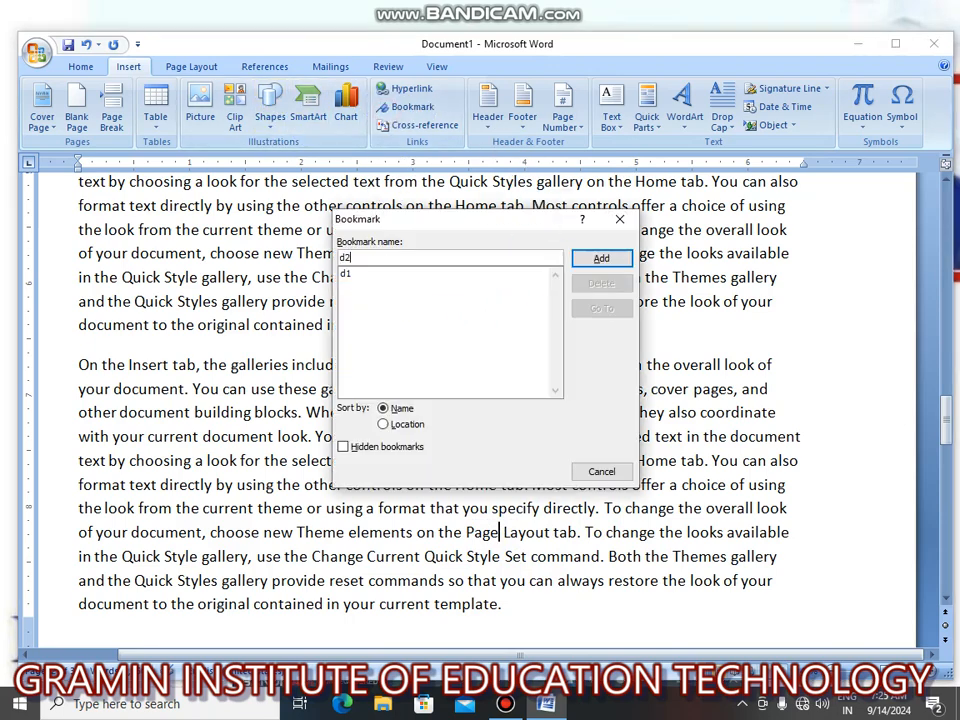
click(601, 258)
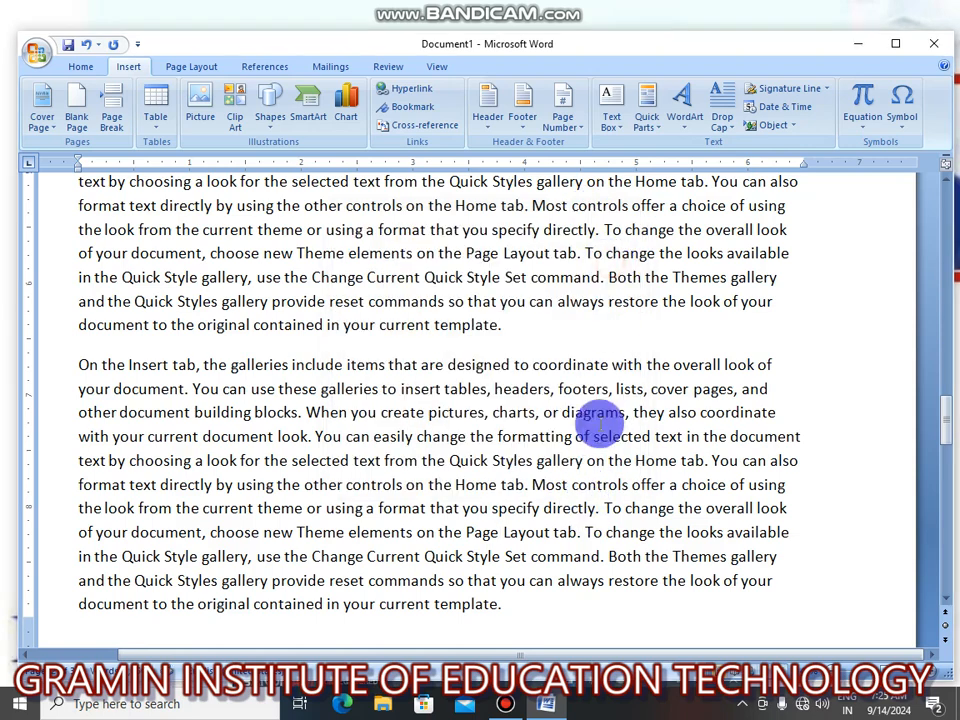
Place the cursor in "current document look" in the same paragraph and jump to bookmark d2 to test it
click(204, 436)
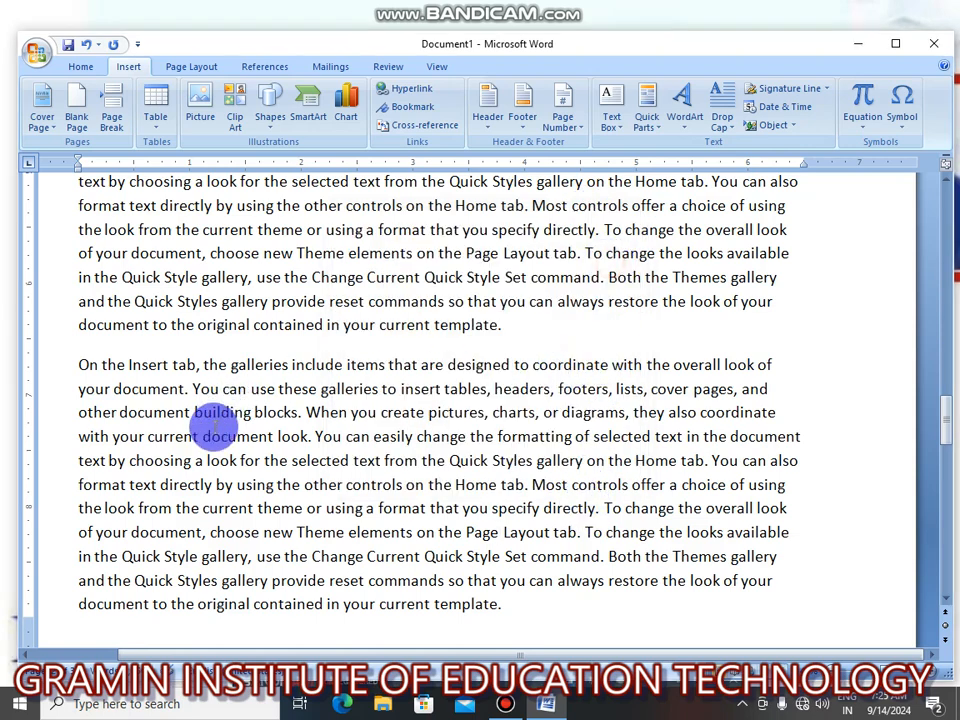
click(416, 110)
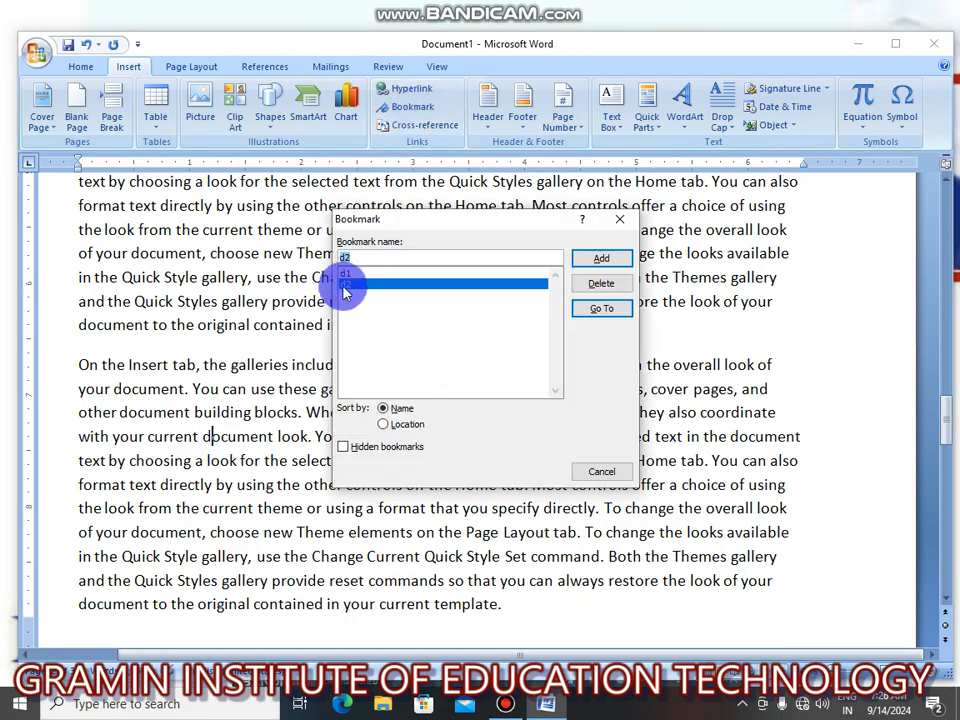
click(610, 312)
click(600, 471)
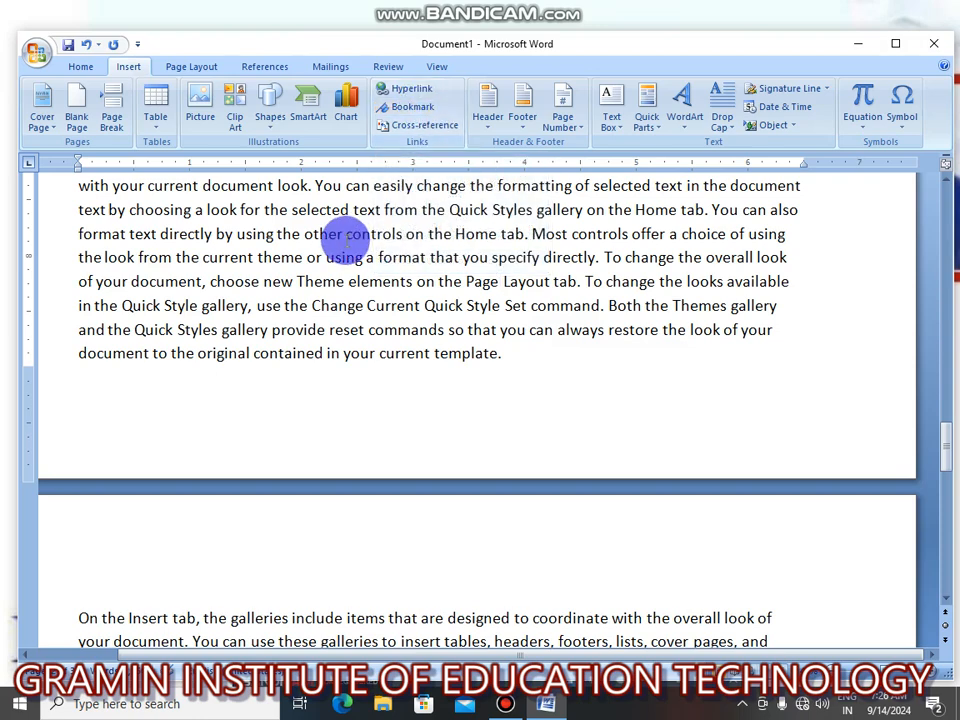
Generate more sample text on the empty line at the end of the document with =rand(12,10)
click(345, 233)
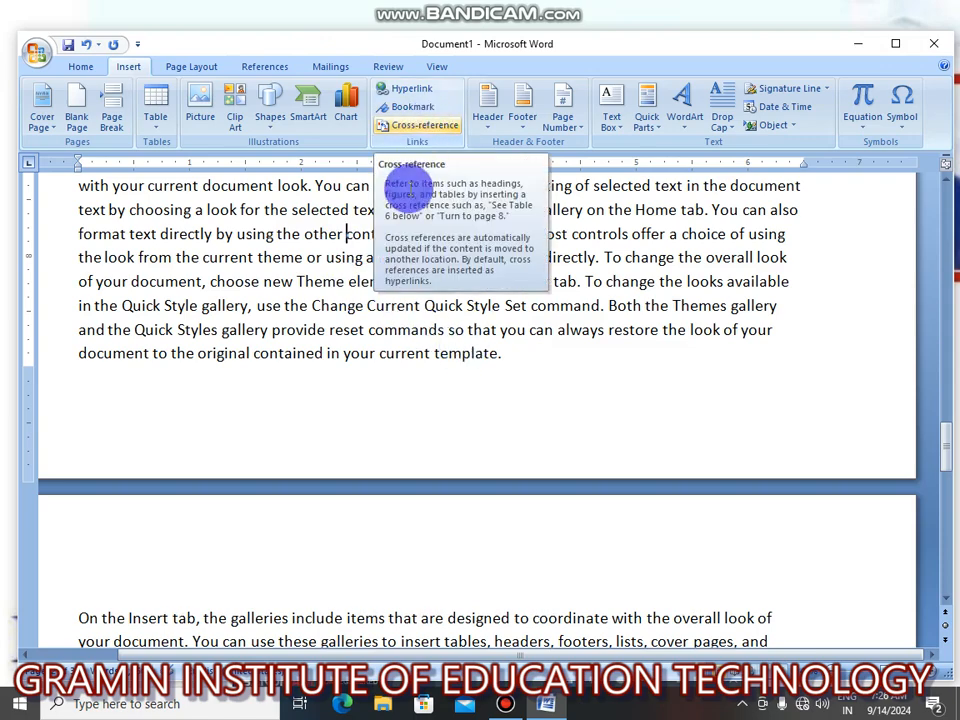
scroll(407, 364, down, 10)
scroll(472, 502, down, 5)
click(536, 354)
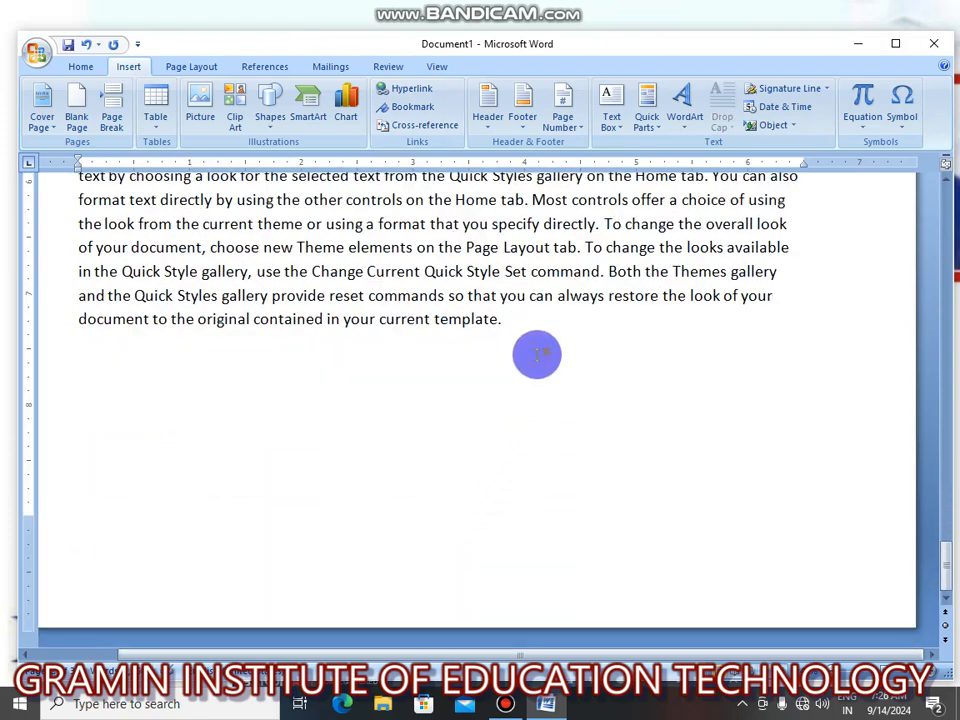
text(=)
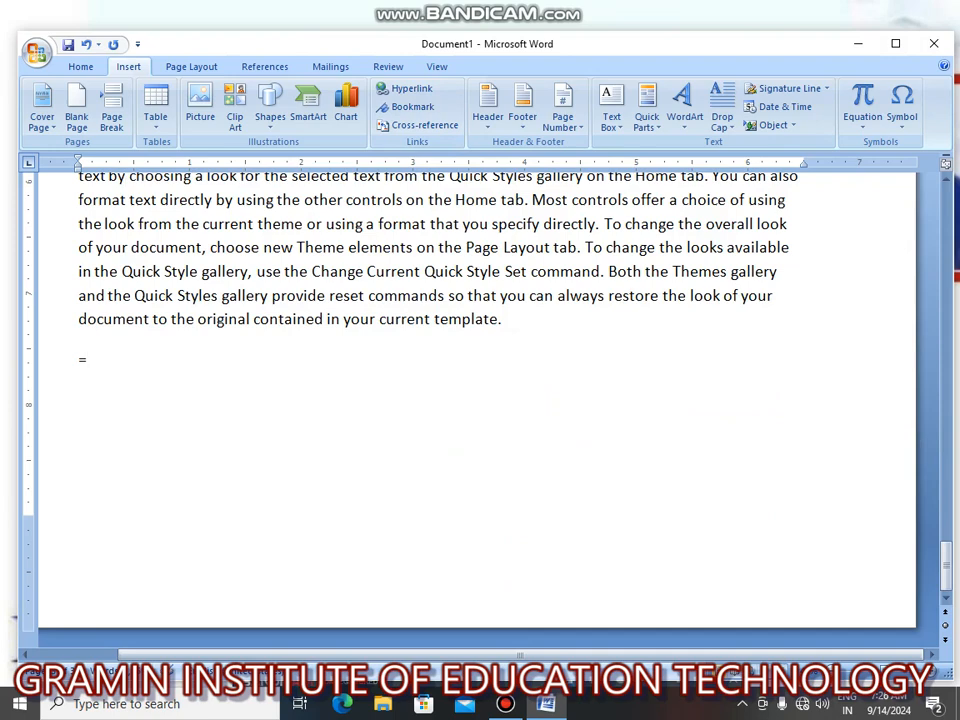
text(rand(12,10))
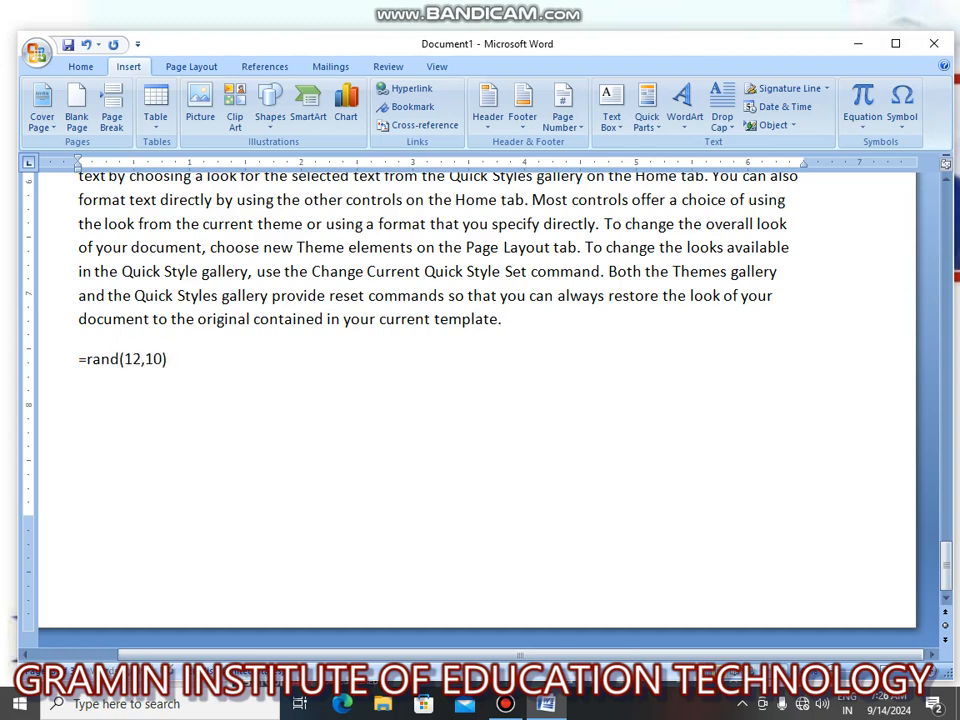
key(Return)
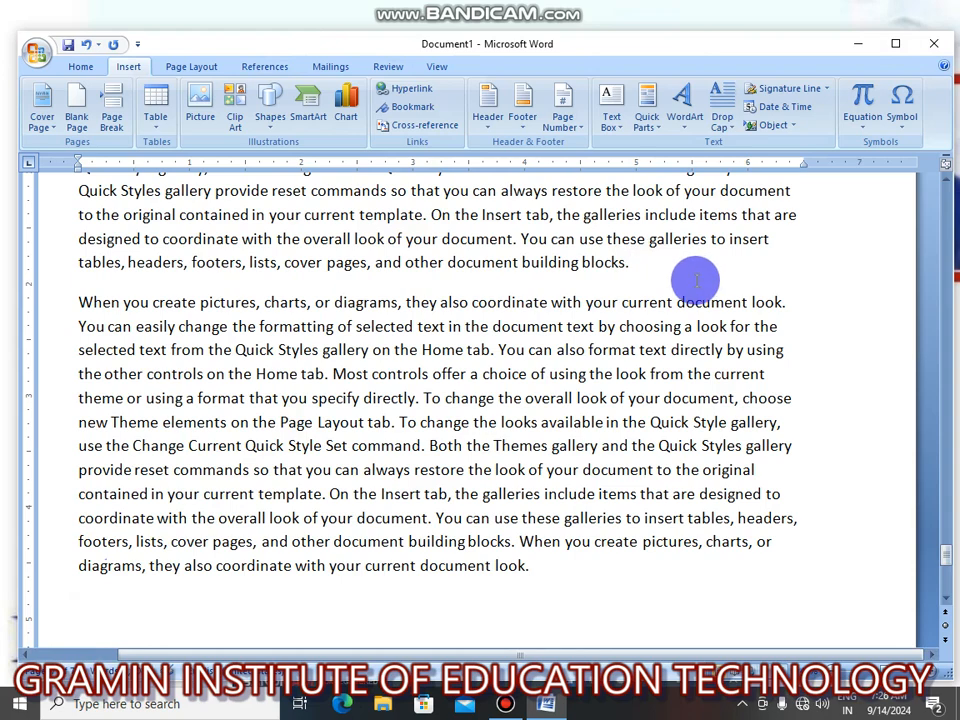
Add a line reading "The document" above the paragraph beginning "When you create pictures" near the end of the document
key(Return)
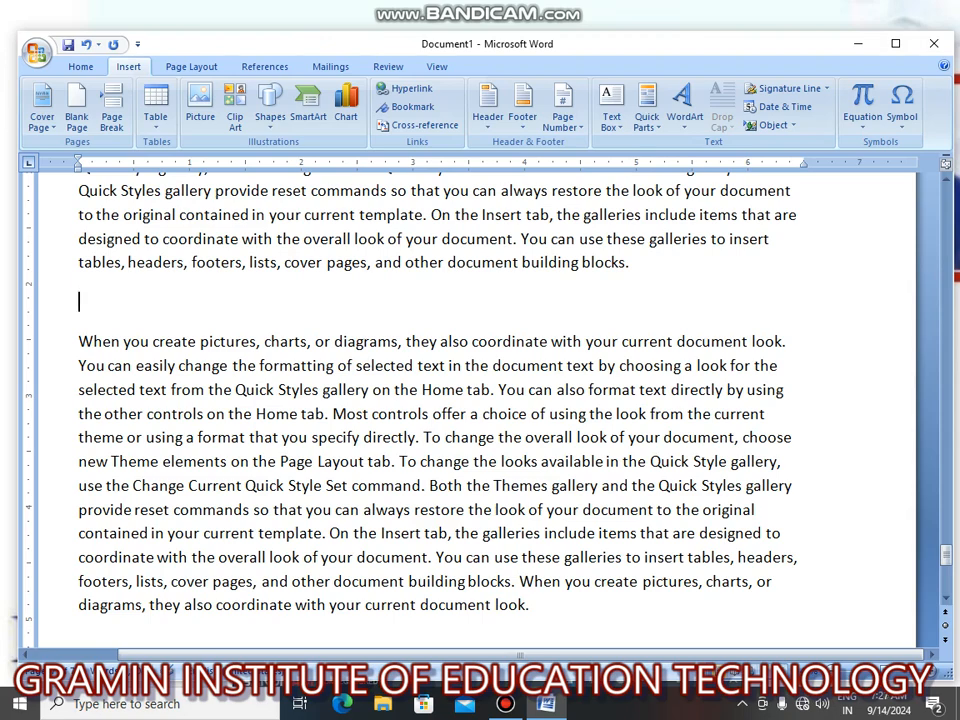
text(the)
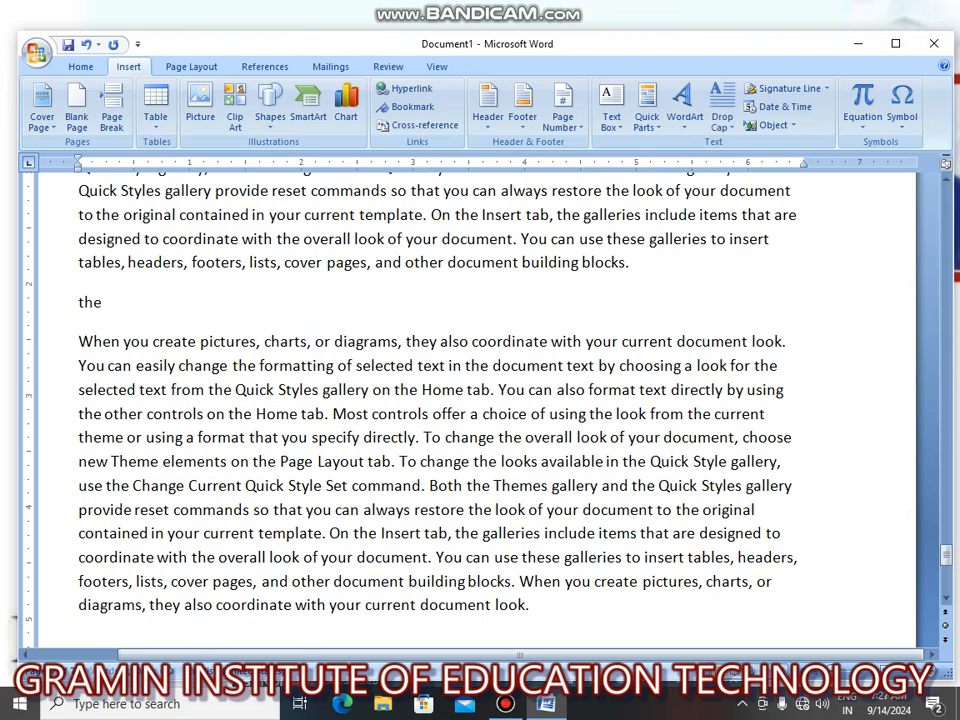
text( document)
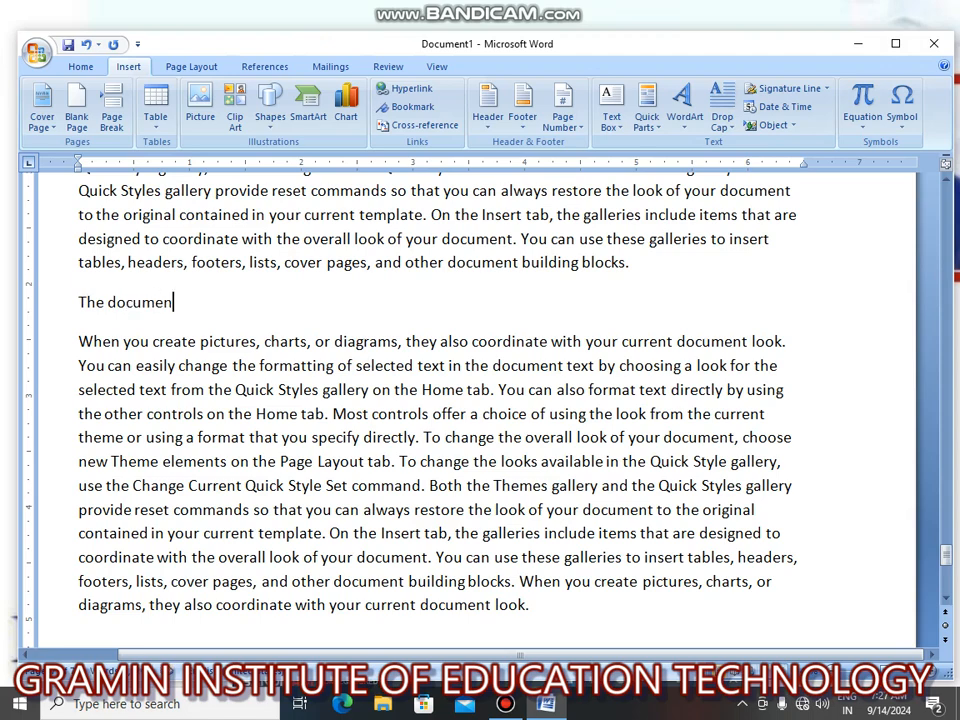
Apply the Heading 1 style to the new line "The document"
key(shift+Left)
key(shift+Left)
key(shift+Left)
key(shift+Left)
key(shift+Left)
key(shift+Left)
key(shift+Left)
key(shift+Left)
key(shift+Left)
key(shift+Left)
key(shift+Left)
key(shift+Left)
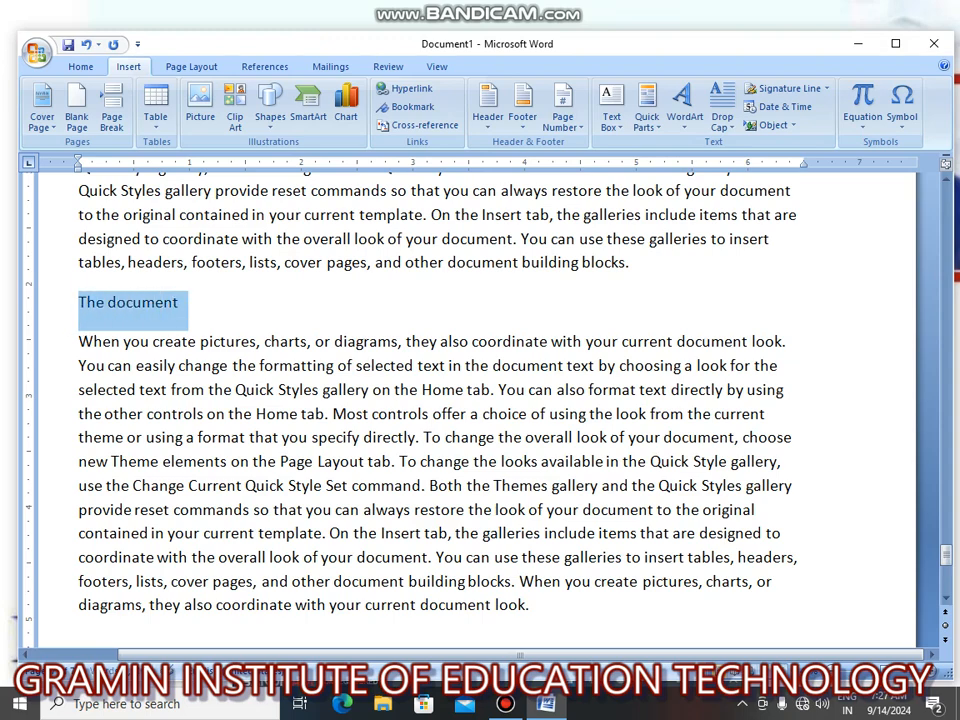
click(76, 67)
click(634, 112)
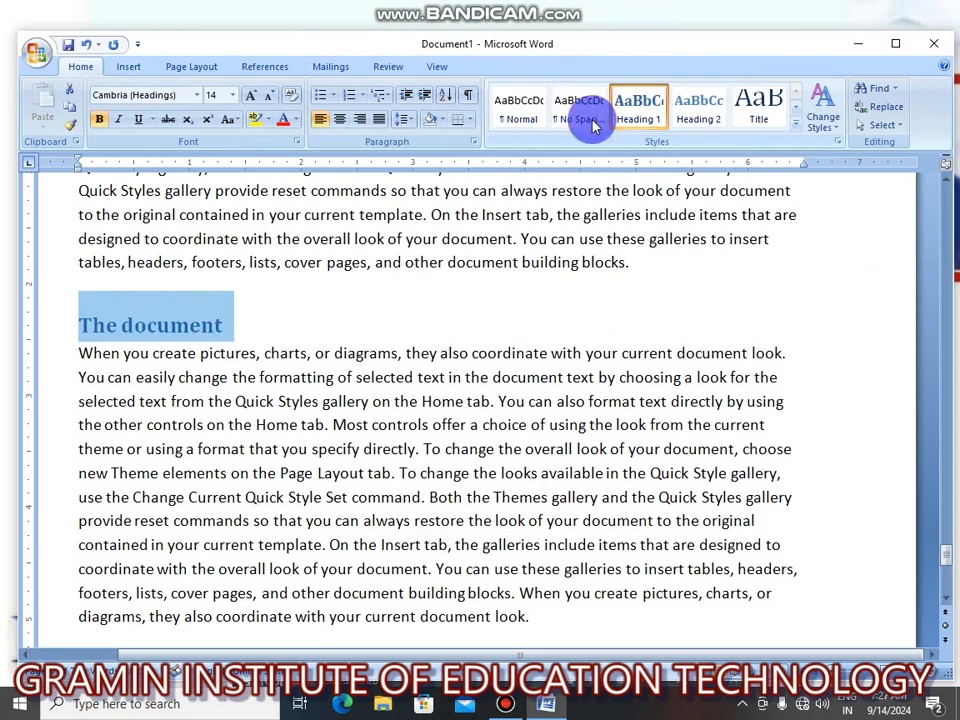
click(118, 375)
Insert an empty line several pages earlier, after the paragraph ending "and other document building blocks."
scroll(443, 543, up, 2)
scroll(443, 543, up, 15)
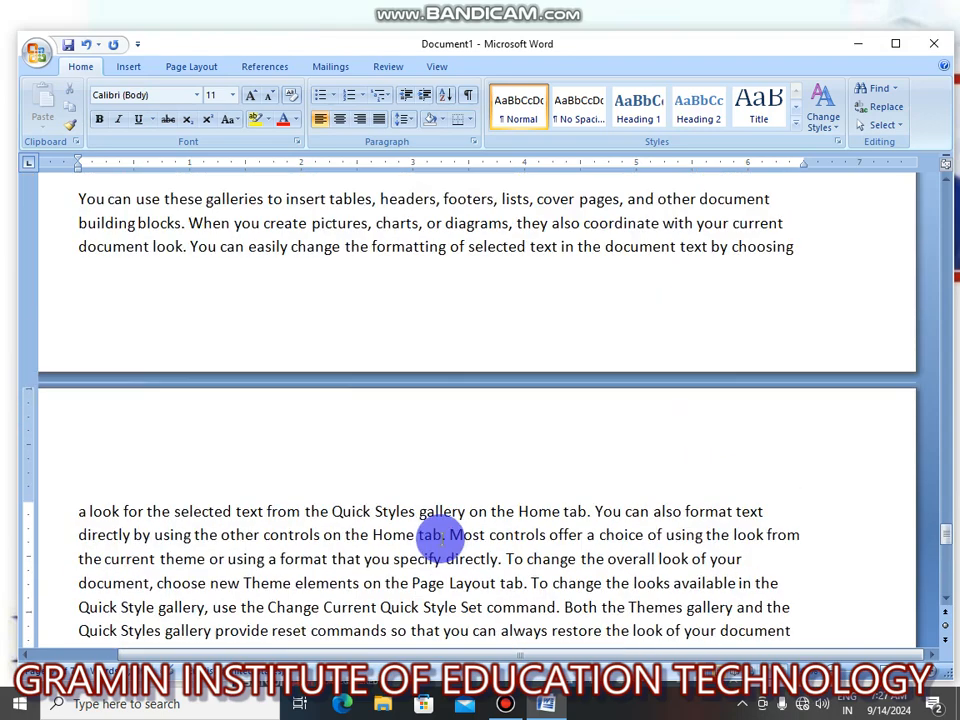
scroll(443, 540, up, 15)
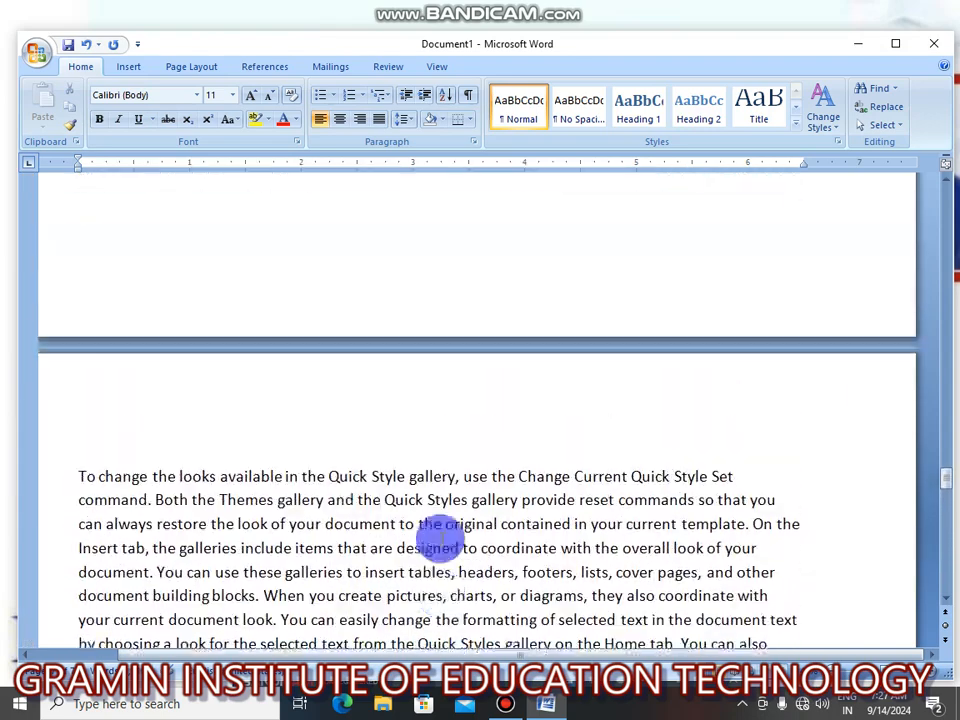
scroll(443, 543, up, 15)
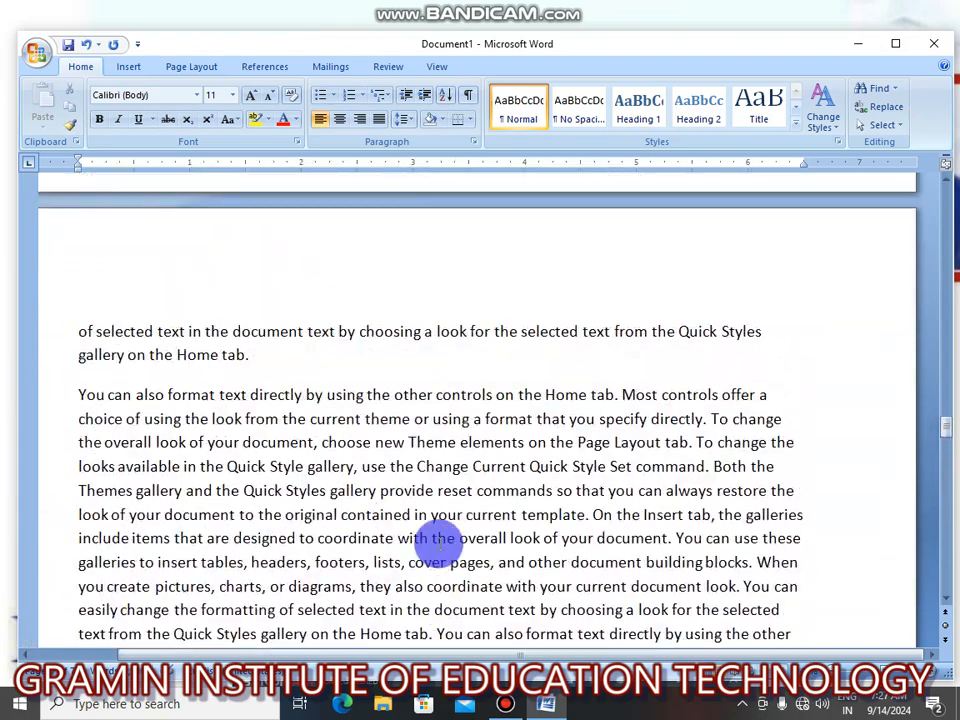
scroll(487, 532, up, 3)
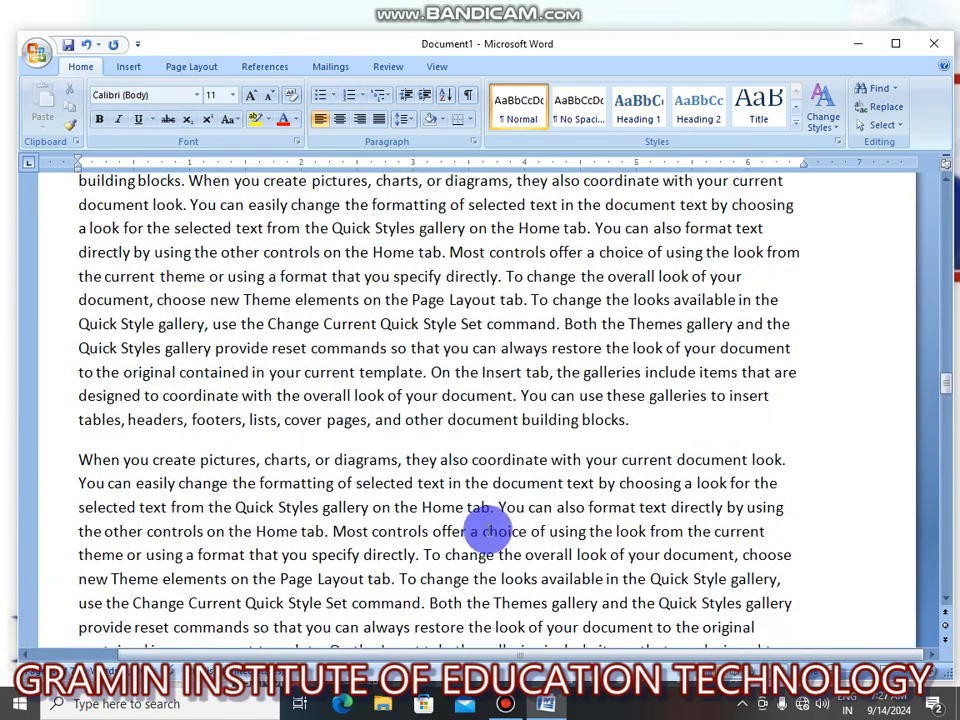
click(715, 416)
key(Return)
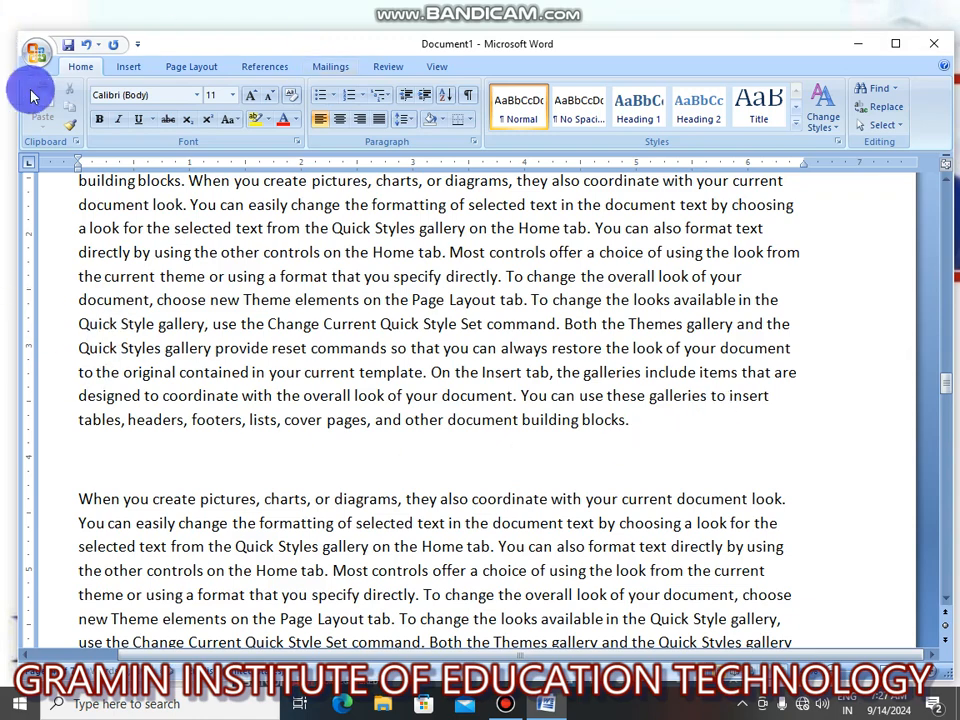
Insert a hyperlinked cross-reference to the heading text "The document" on the empty line
click(128, 66)
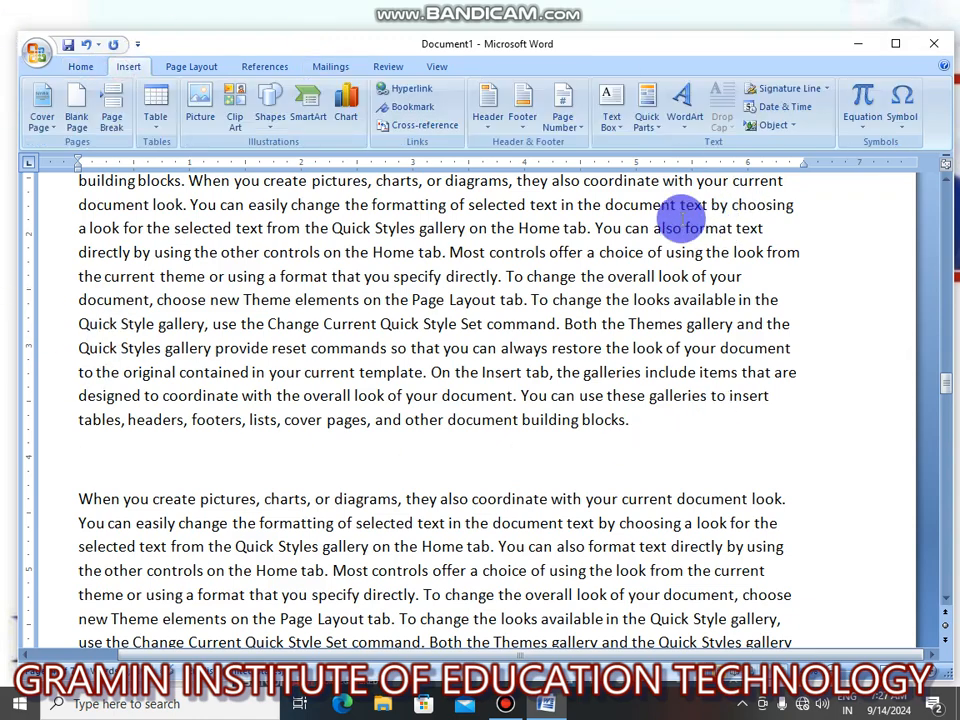
click(444, 128)
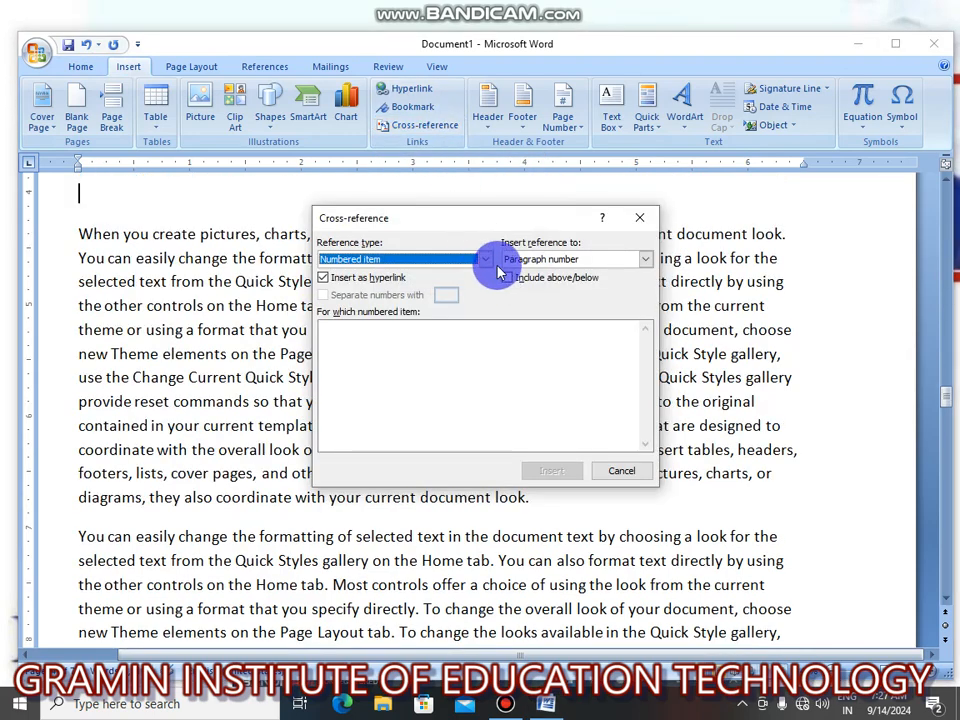
click(487, 262)
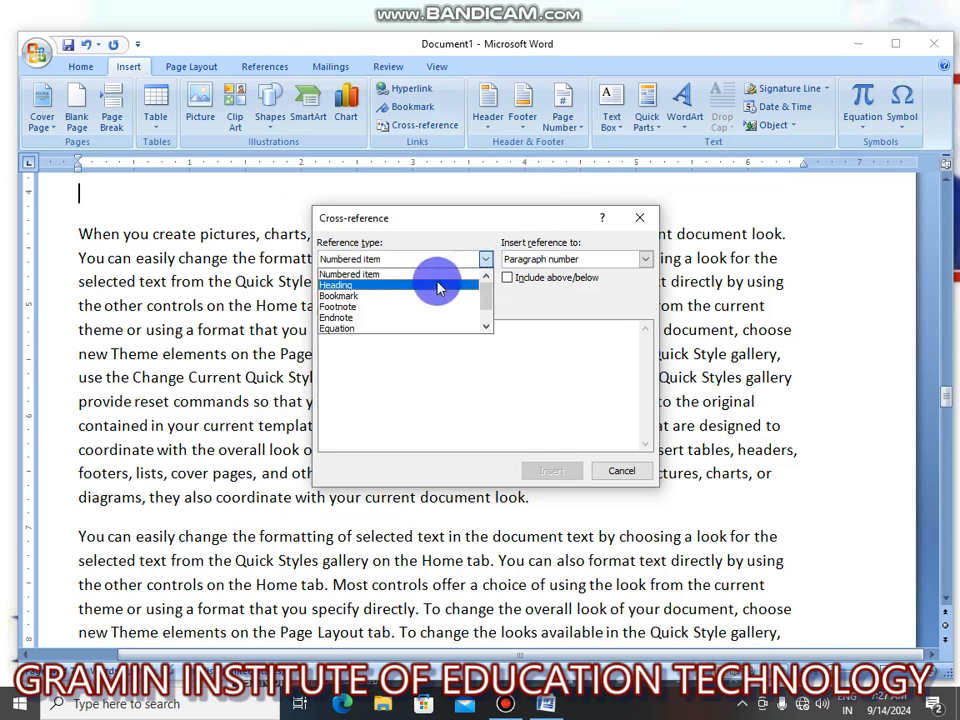
click(455, 285)
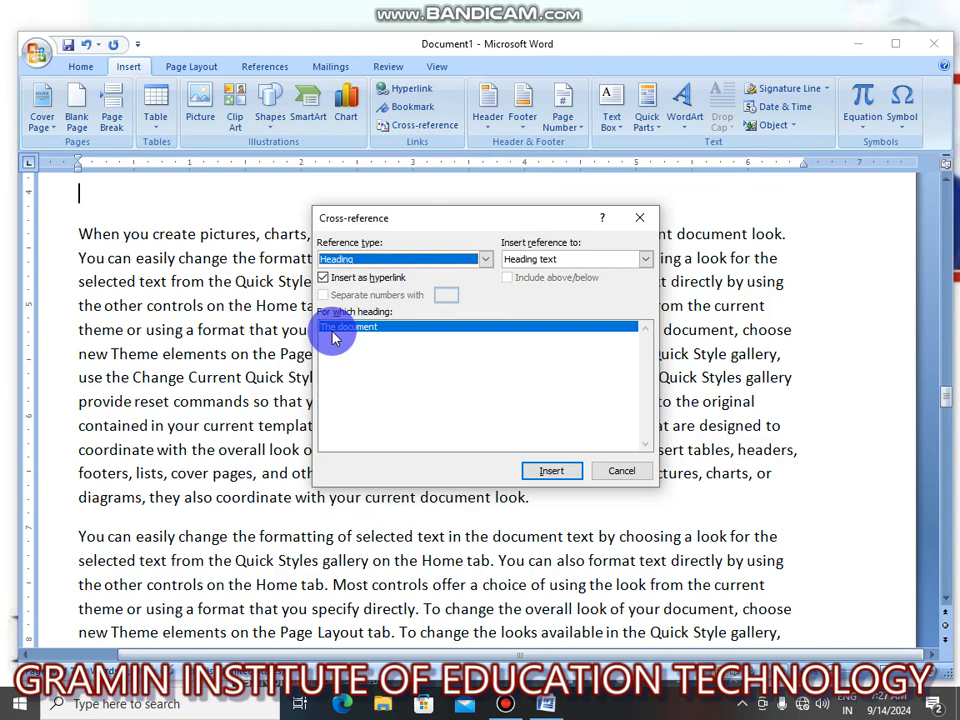
click(551, 470)
click(619, 471)
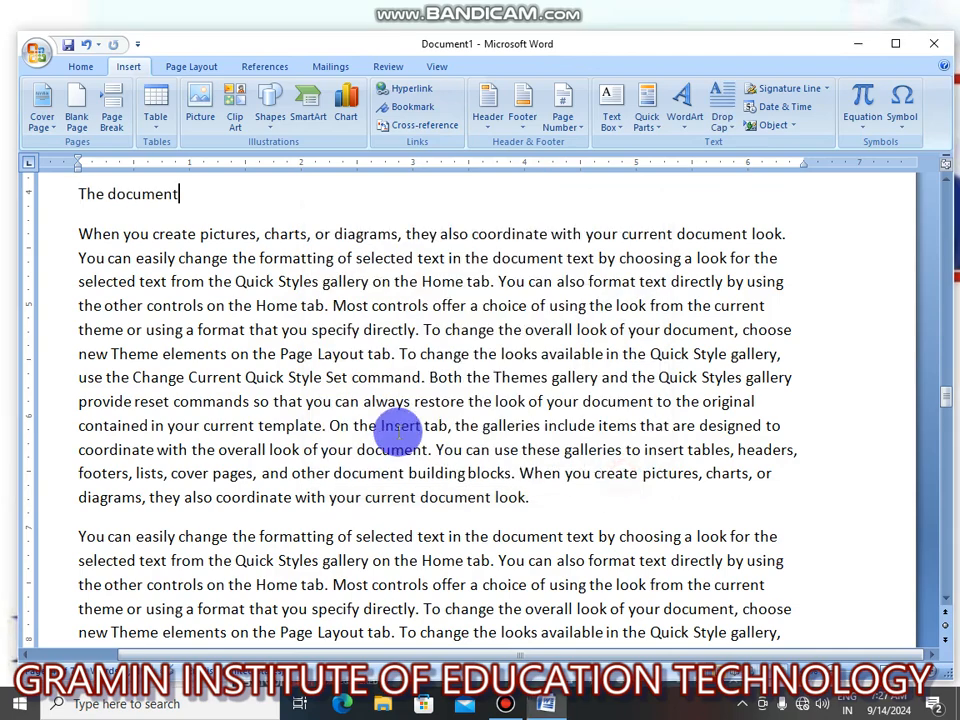
Follow the "The document" cross-reference to its heading to test the link
scroll(395, 432, up, 2)
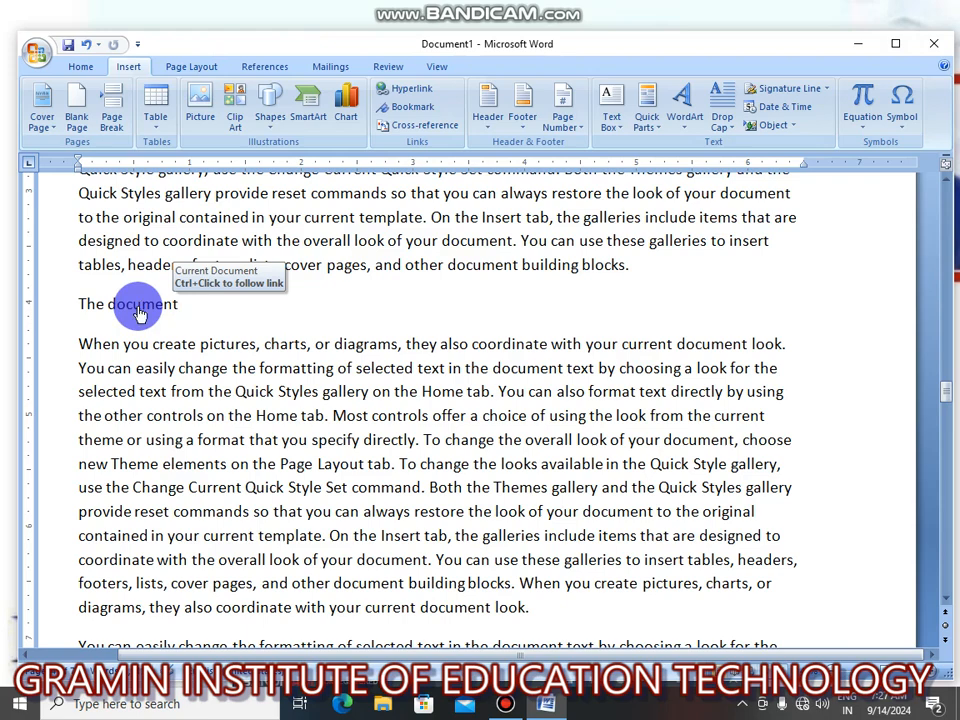
ctrl+click(139, 307)
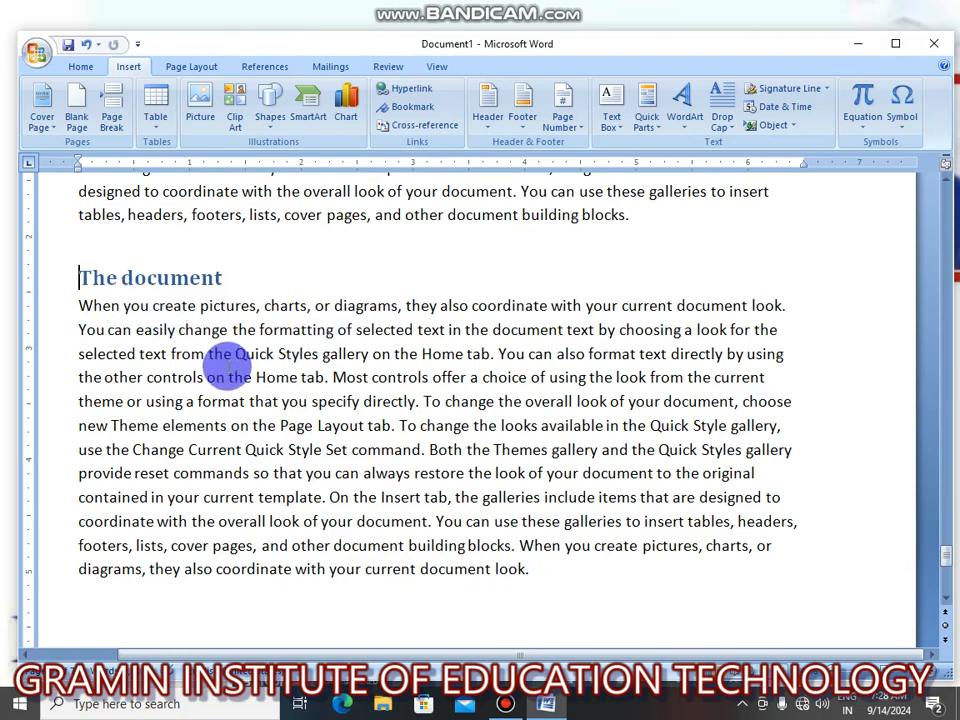
scroll(227, 360, up, 1)
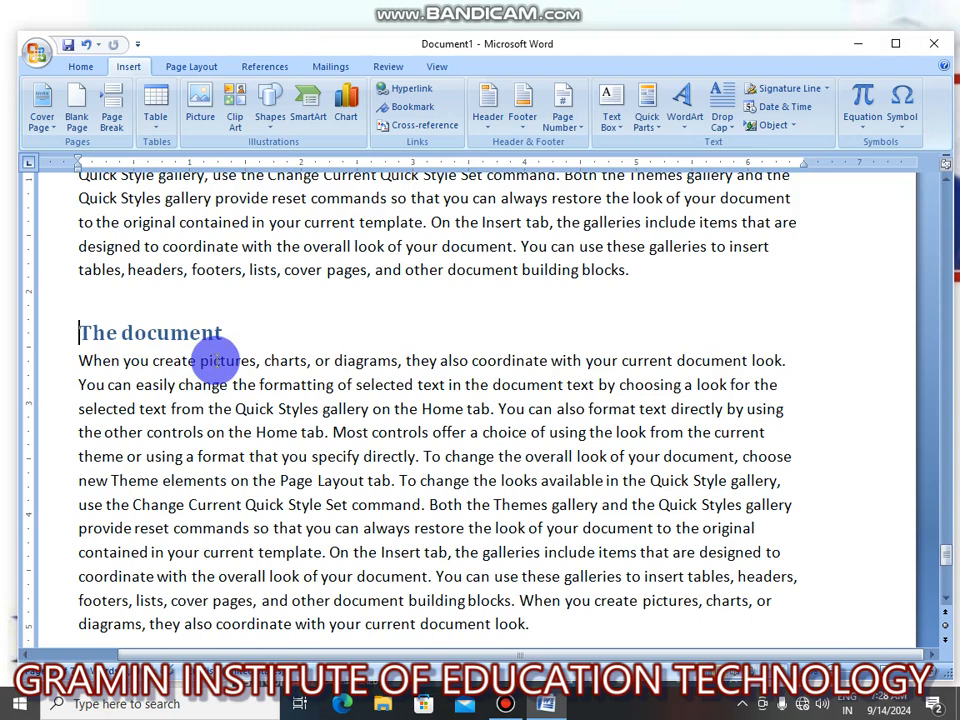
scroll(190, 364, up, 1)
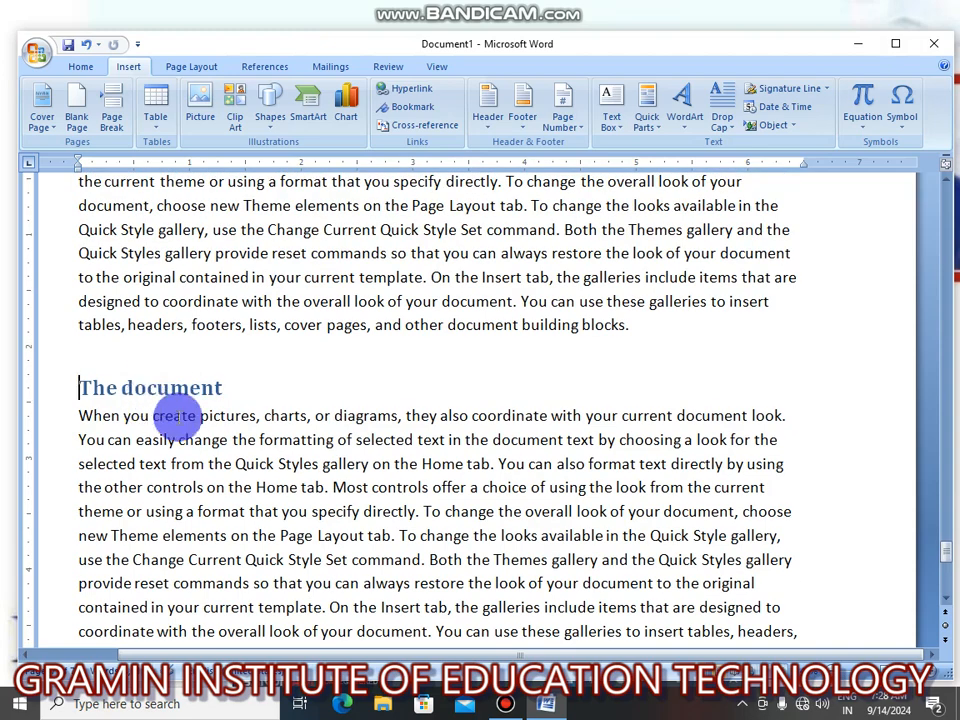
Return to the cross-reference line "The document" and place the cursor at its end
scroll(300, 430, up, 4)
scroll(349, 449, up, 12)
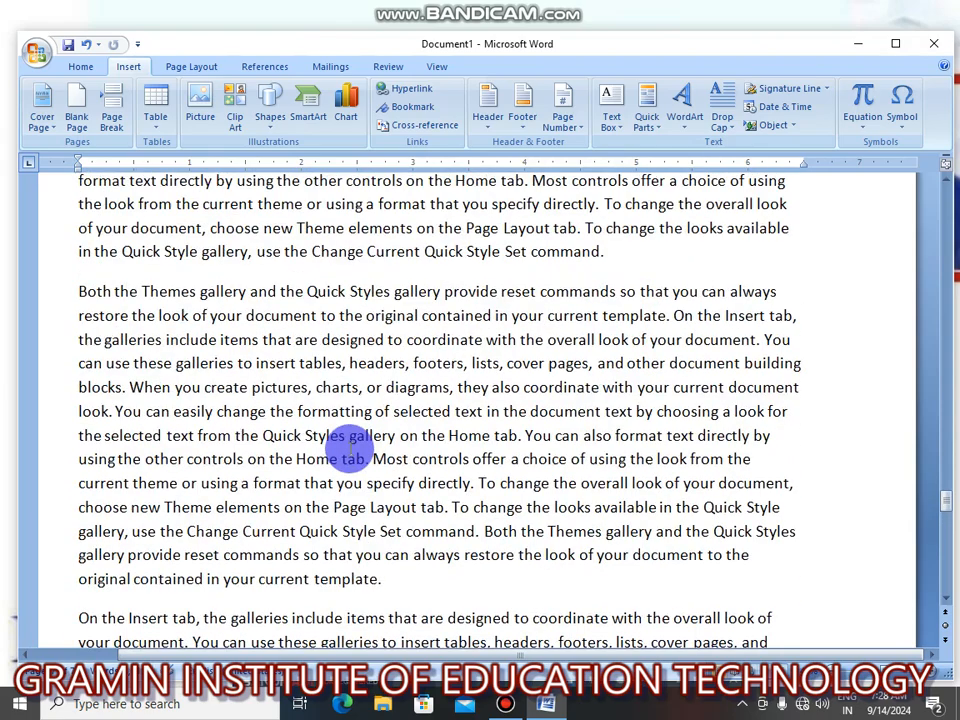
scroll(349, 449, up, 12)
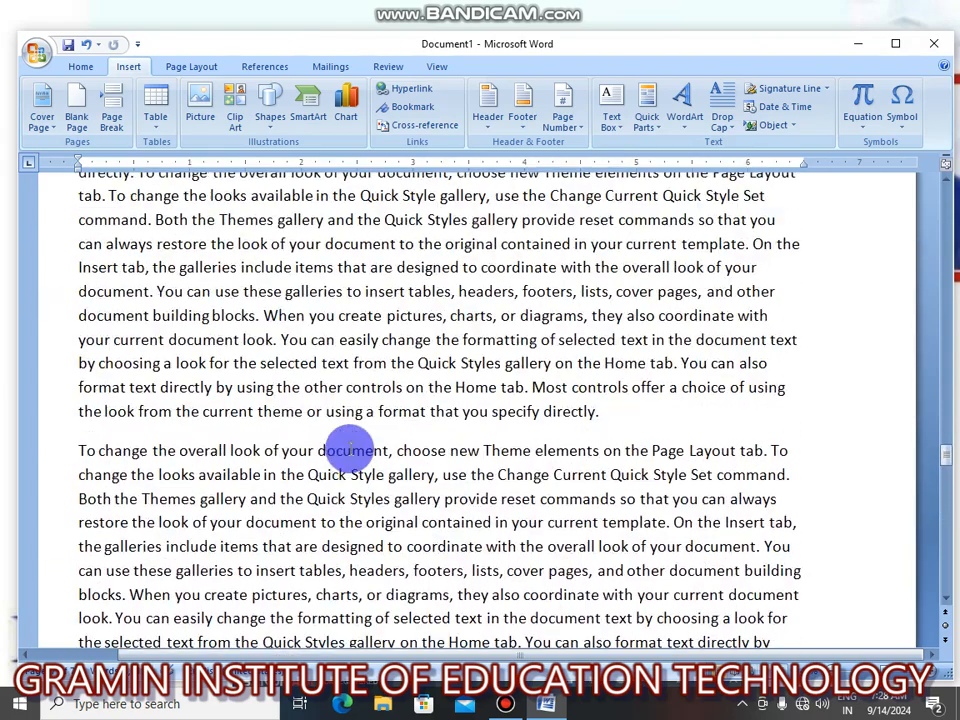
scroll(349, 449, up, 12)
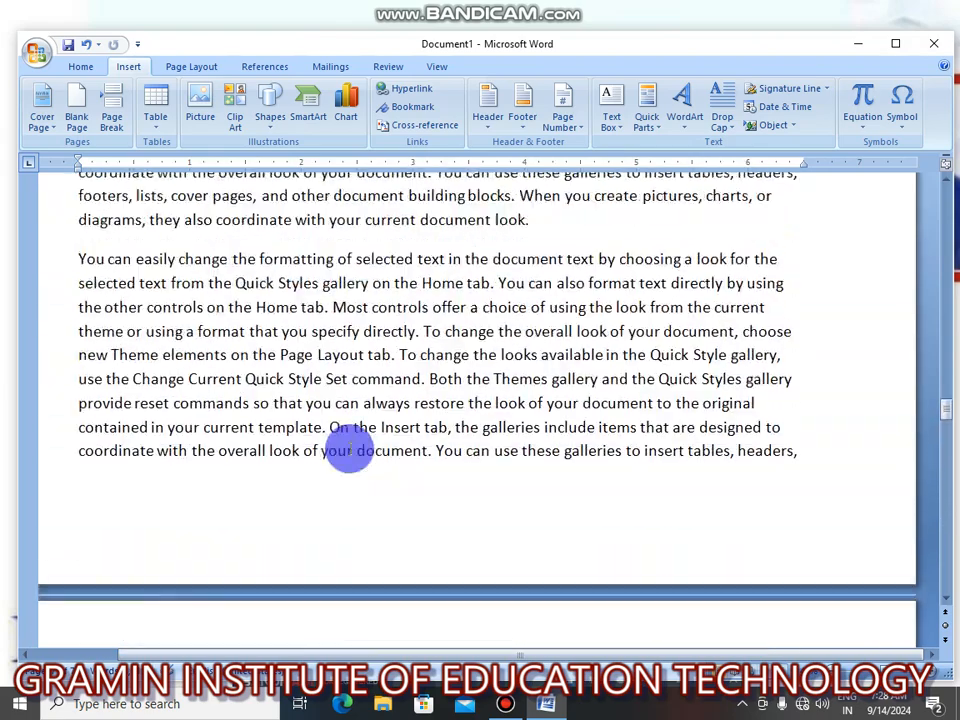
scroll(349, 449, up, 3)
click(221, 418)
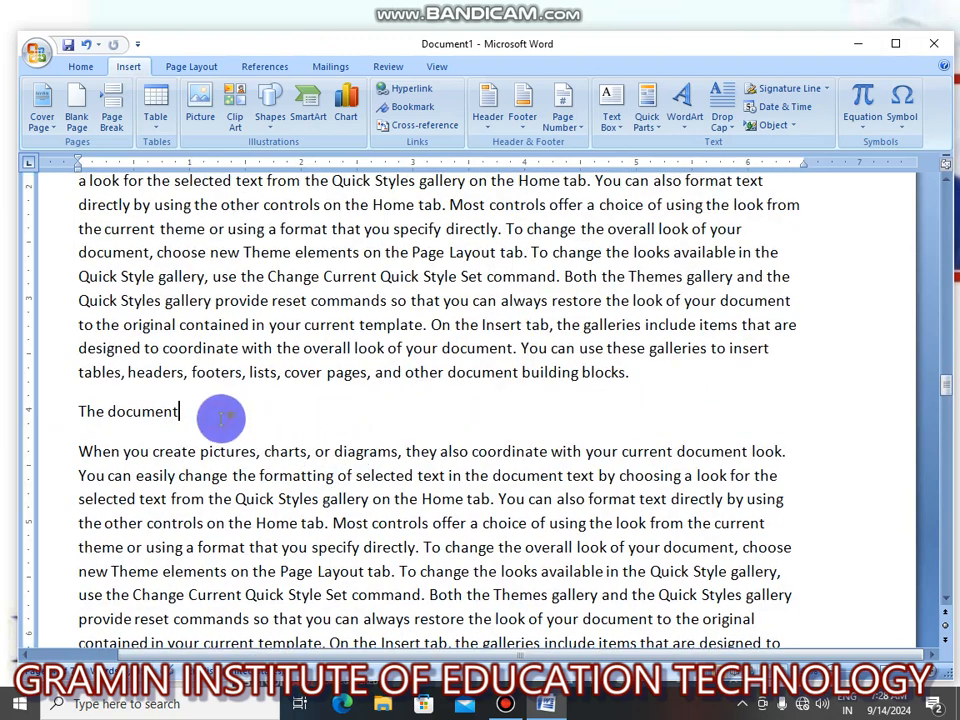